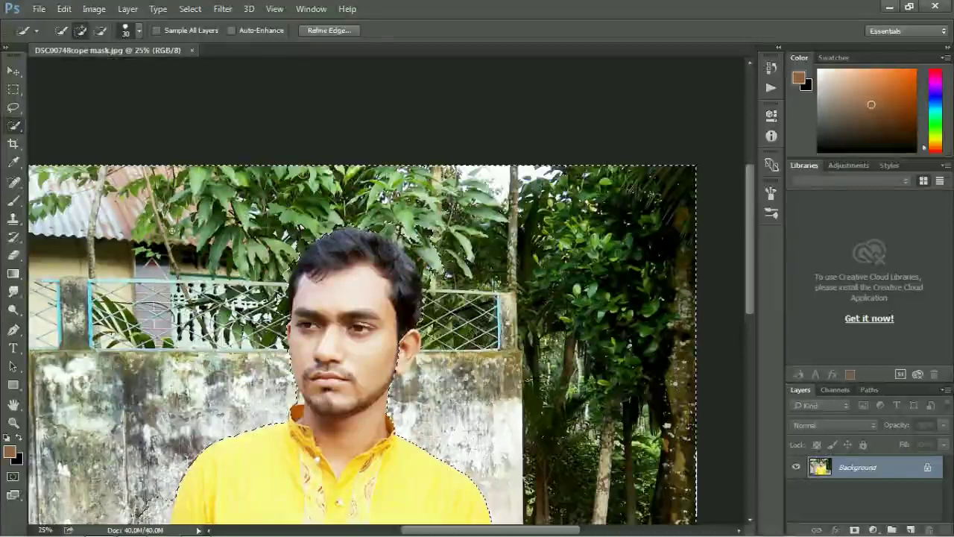
Brush the Quick Selection along the man's hair and face edges.
drag(326, 204, 301, 238)
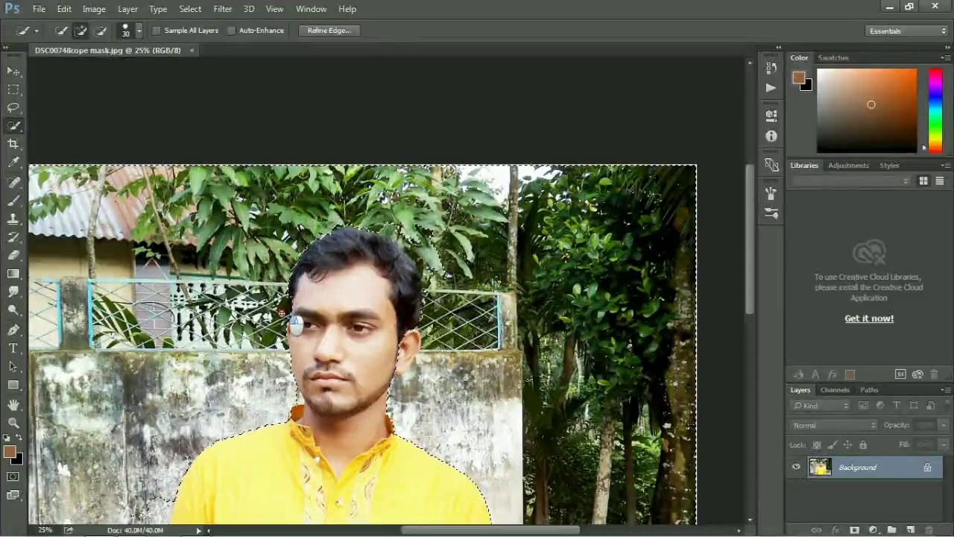
drag(285, 314, 285, 295)
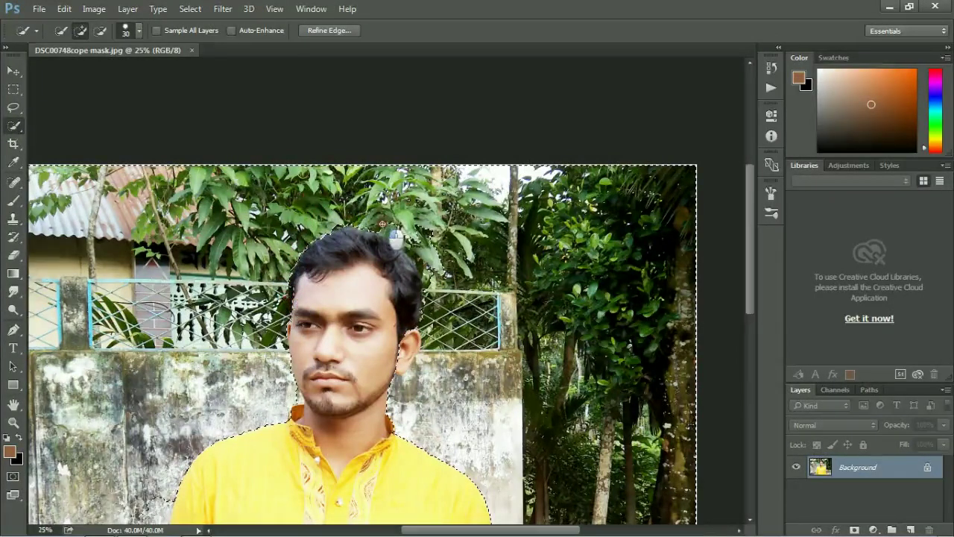
drag(389, 224, 422, 253)
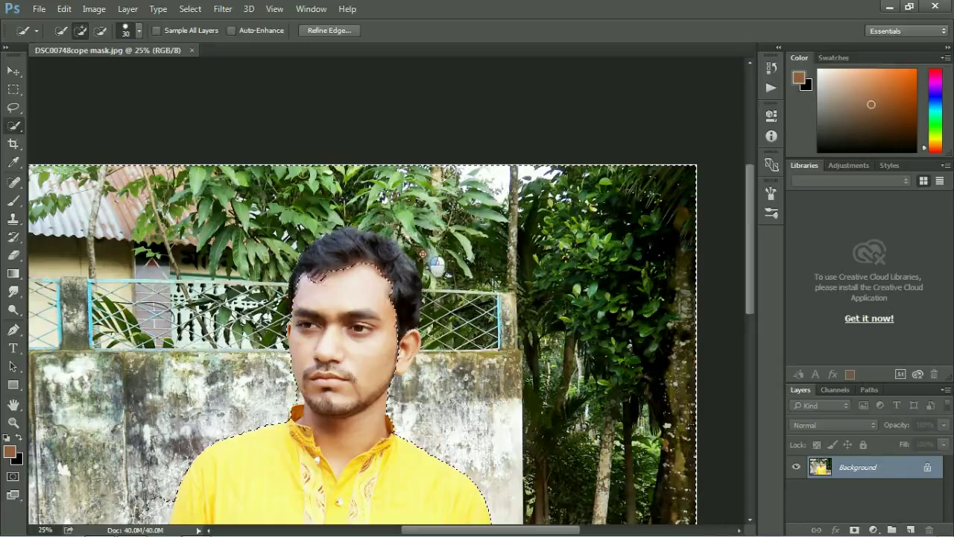
scroll(422, 343, down, 2)
scroll(423, 342, down, 2)
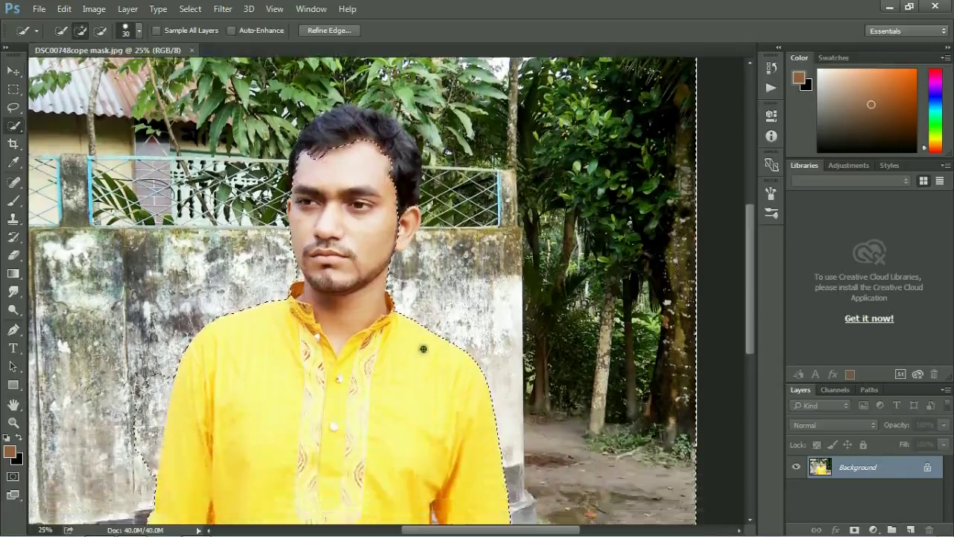
scroll(422, 372, down, 4)
scroll(422, 420, down, 1)
In Subtract mode, trim the selection on the lower arm and mark the torso-arm gap.
click(100, 30)
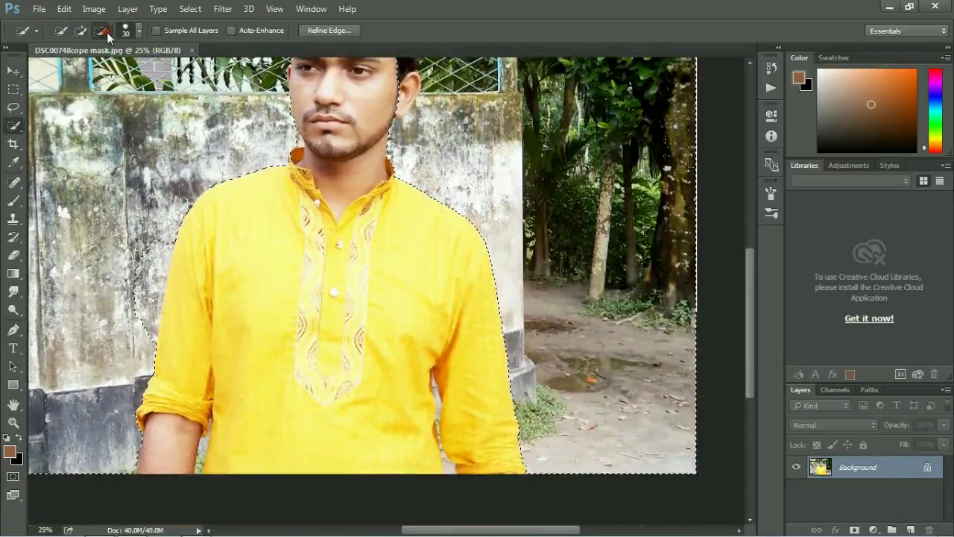
click(203, 442)
drag(204, 442, 201, 449)
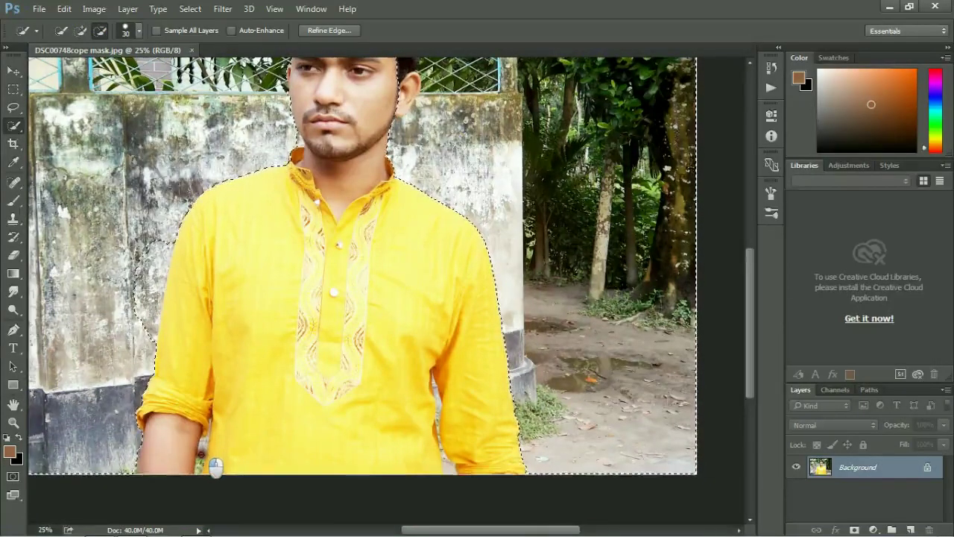
click(203, 442)
drag(203, 443, 204, 451)
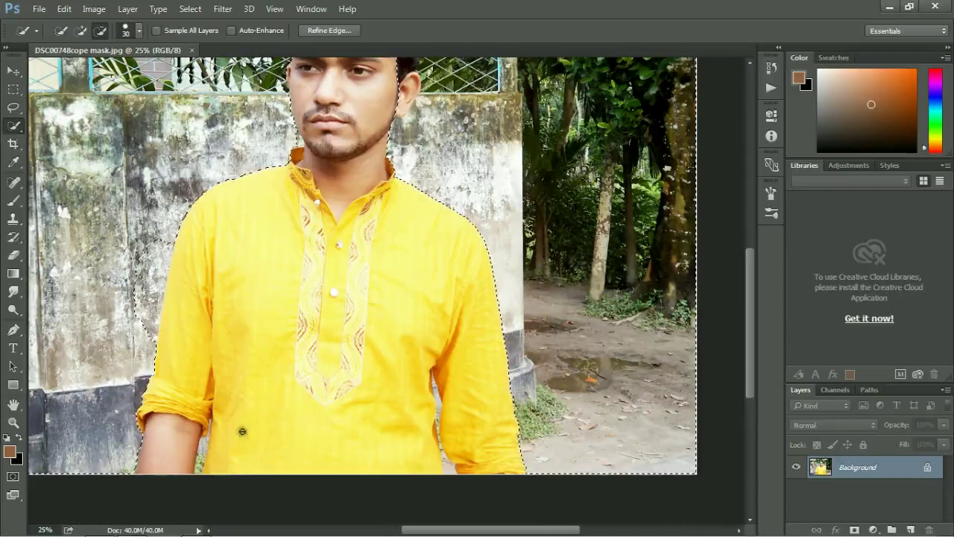
click(433, 386)
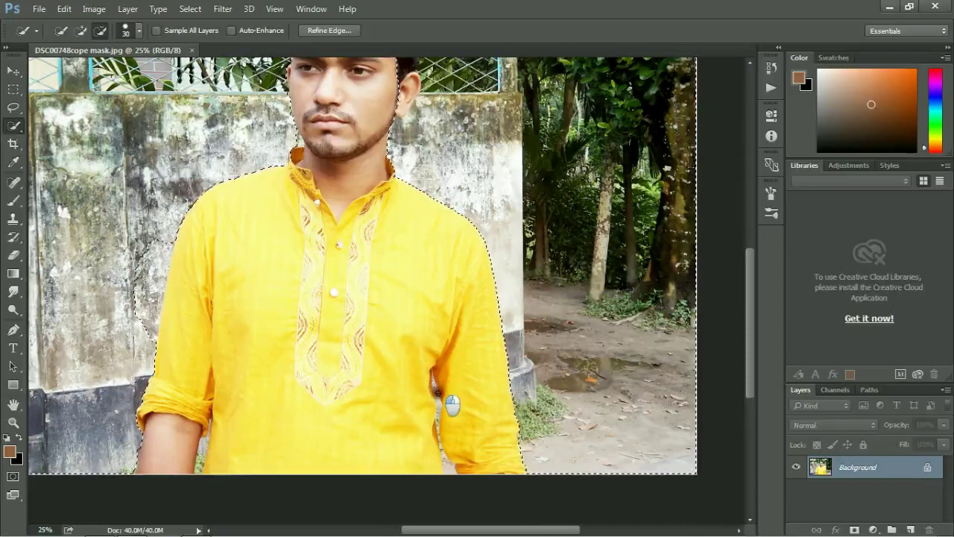
scroll(454, 412, up, 5)
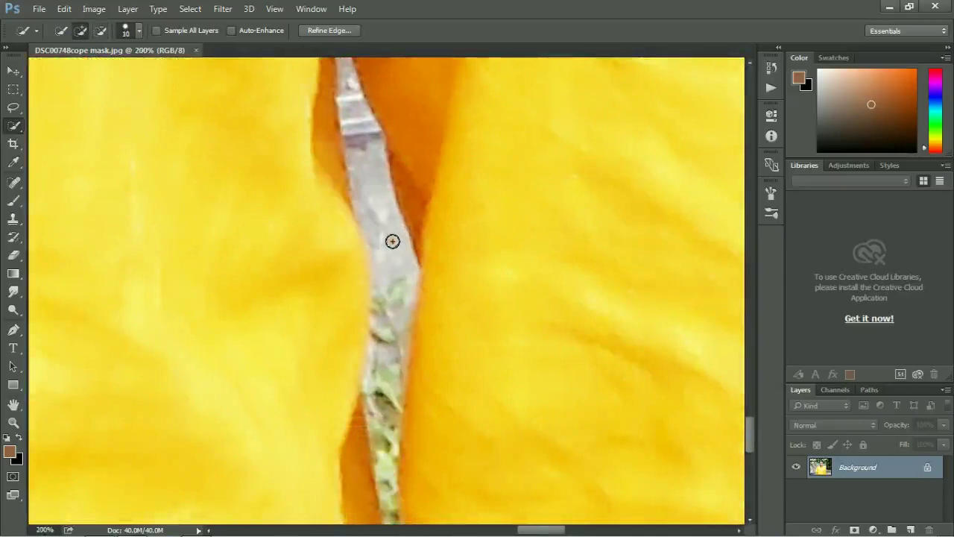
Select the grey background strip in the shirt gap, covering its top and right edge.
mouse_move(369, 132)
mouse_down()
mouse_move(387, 245)
mouse_move(387, 409)
mouse_move(405, 517)
mouse_move(388, 517)
mouse_up()
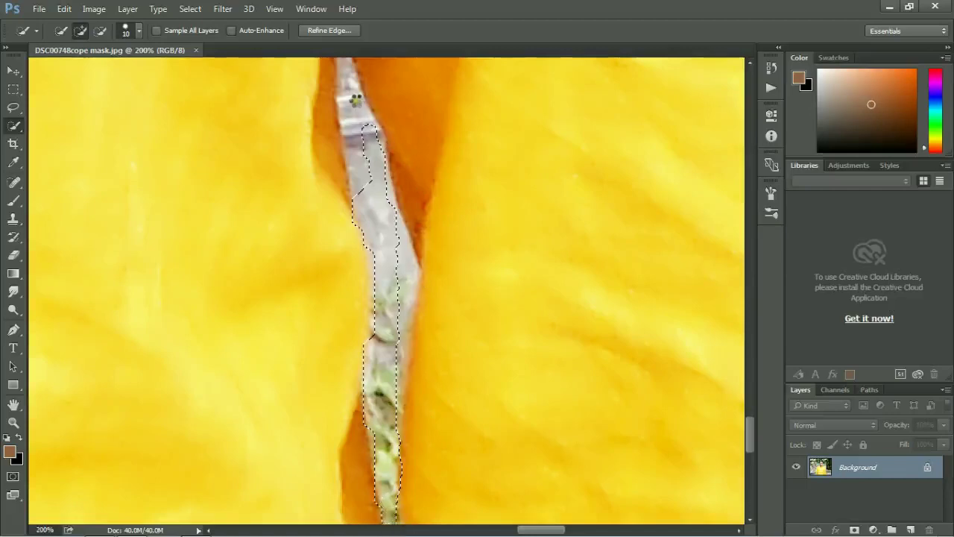
scroll(371, 187, up, 2)
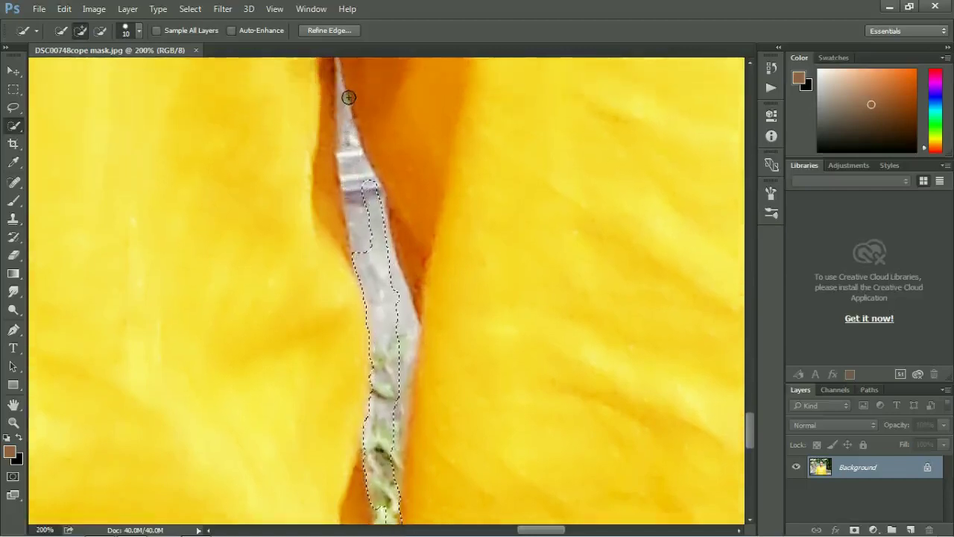
mouse_move(339, 80)
mouse_down()
mouse_move(358, 248)
mouse_move(343, 154)
mouse_up()
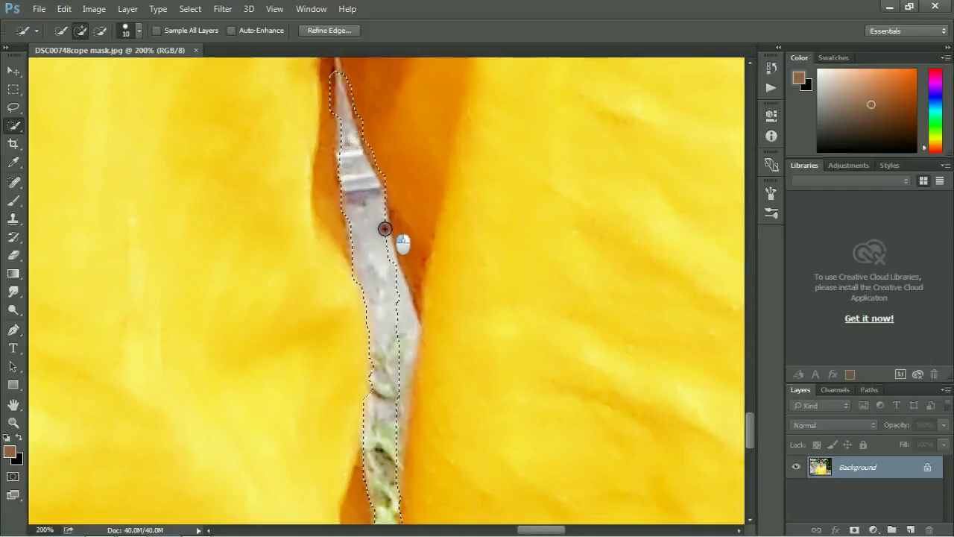
mouse_move(390, 247)
mouse_down()
mouse_move(409, 347)
mouse_move(396, 442)
mouse_up()
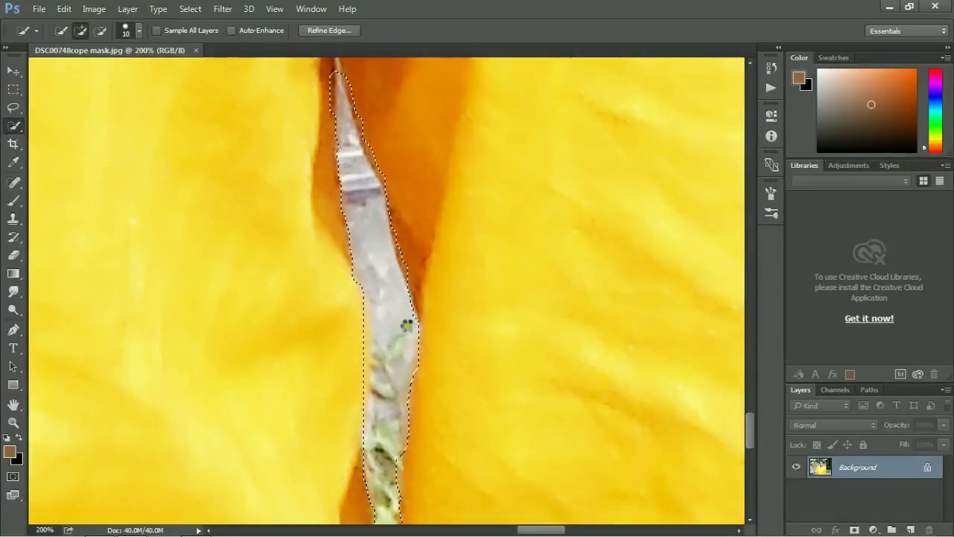
Extend the selection further down the grey stick in the gap.
scroll(384, 254, down, 3)
scroll(376, 260, down, 2)
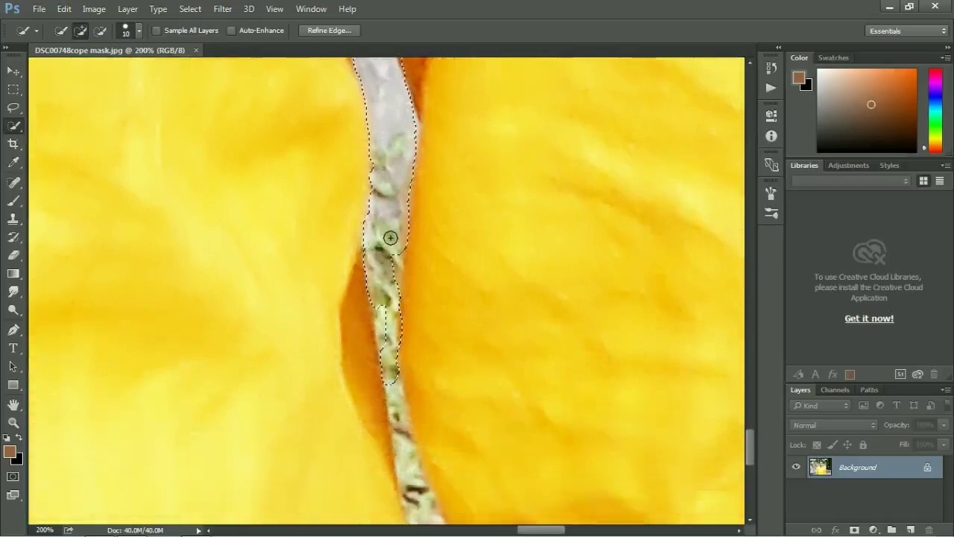
drag(391, 237, 388, 257)
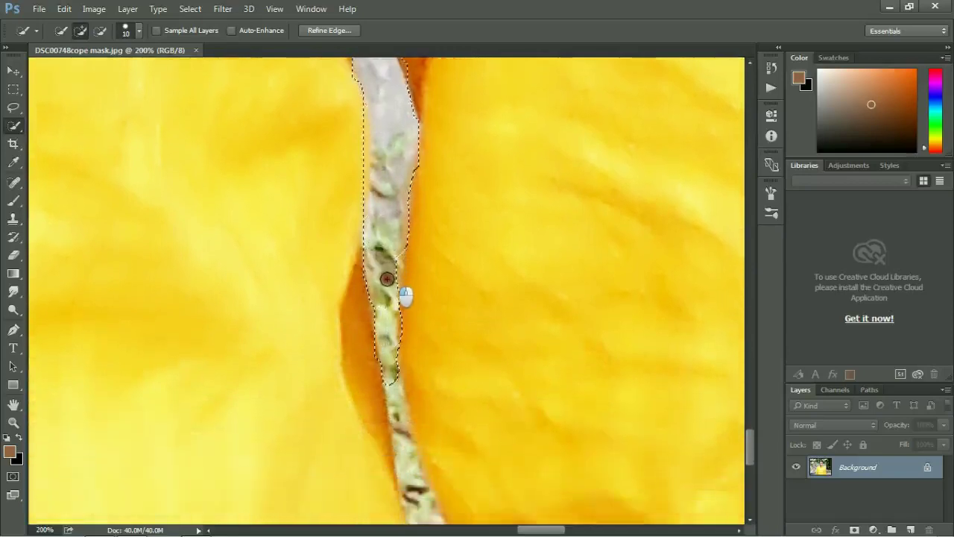
mouse_move(396, 250)
mouse_down()
mouse_move(409, 459)
mouse_move(406, 429)
mouse_up()
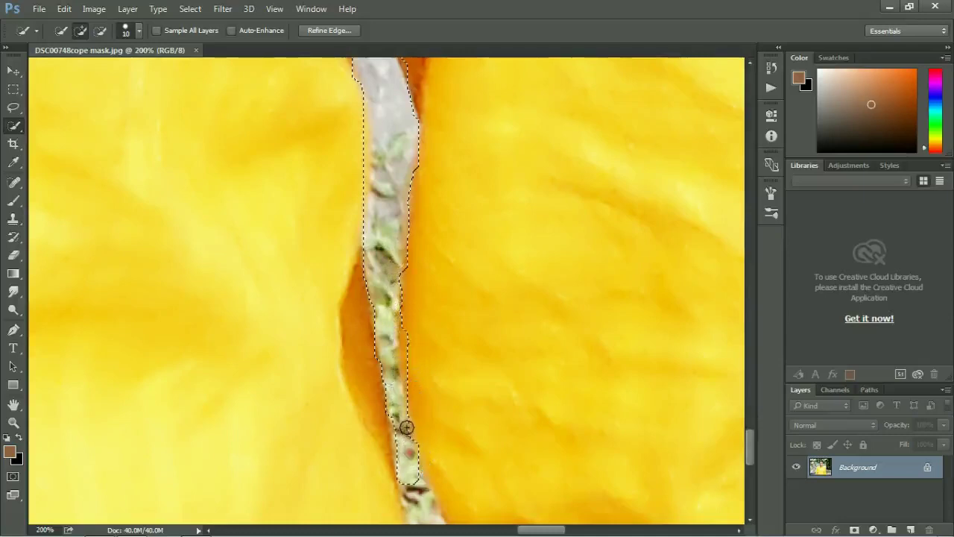
scroll(377, 227, down, 2)
scroll(383, 207, down, 2)
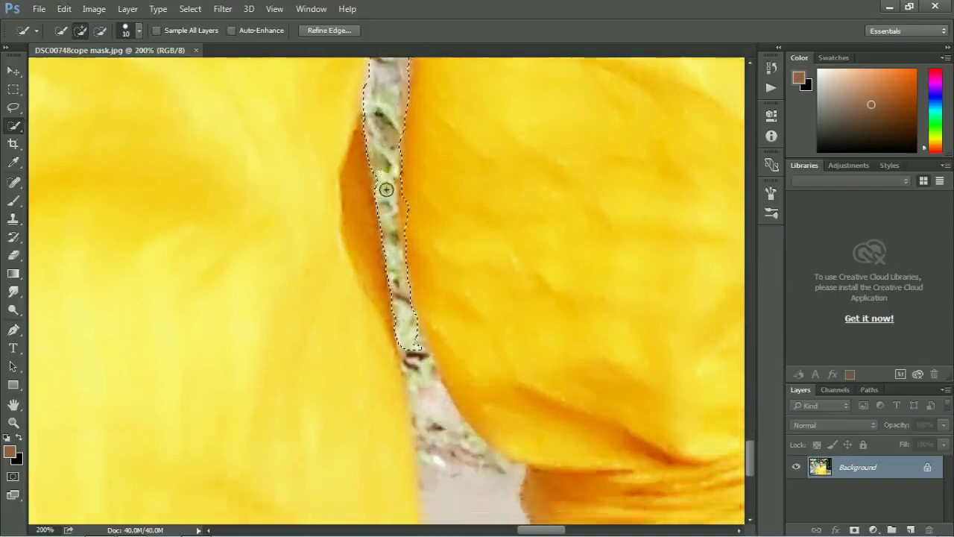
scroll(388, 189, down, 1)
Extend the selection down the stick past the rolled sleeve to the upper arm.
right_click(357, 149)
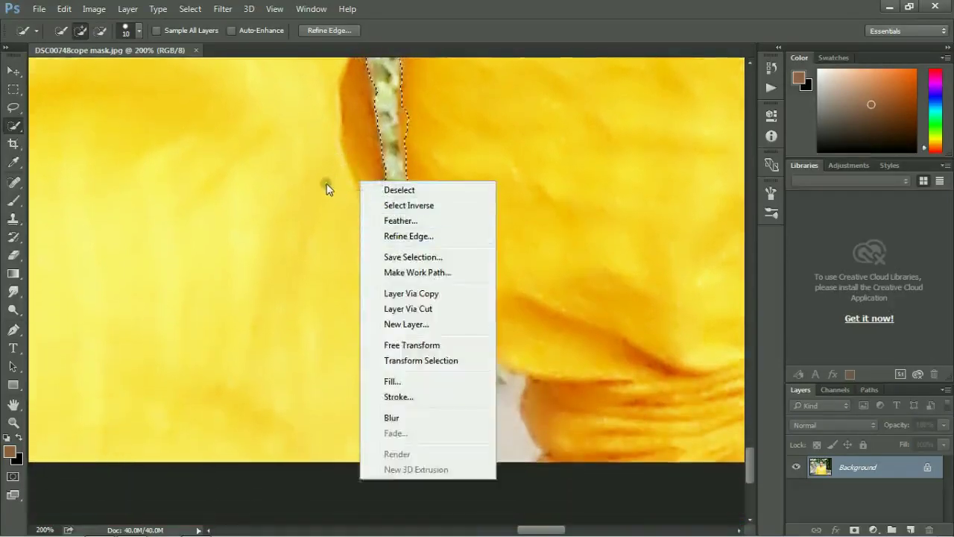
click(342, 161)
right_click(415, 261)
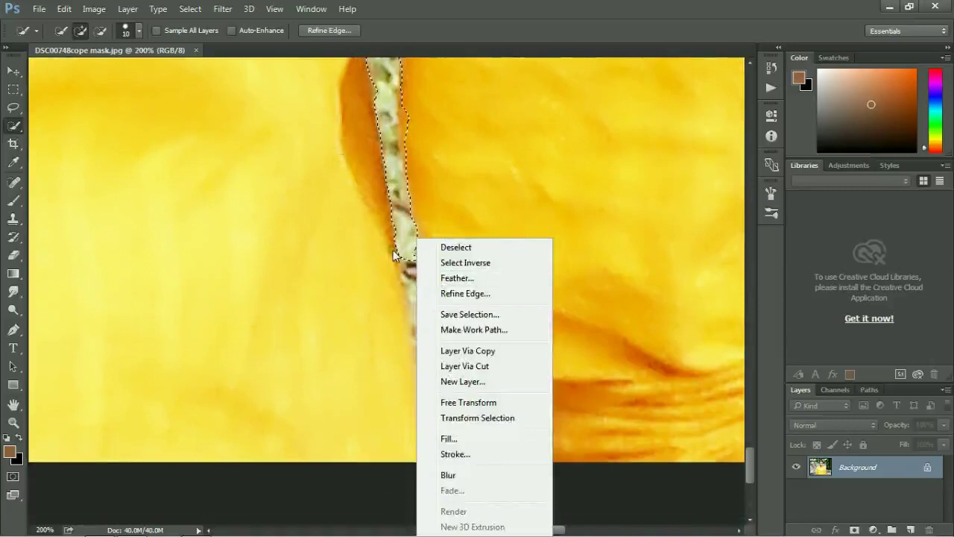
click(406, 257)
mouse_move(407, 257)
mouse_down()
mouse_move(450, 365)
mouse_move(493, 428)
mouse_up()
Return the view to the top, switch Quick Selection to Subtract, and pick the Zoom tool.
scroll(305, 283, left, 5)
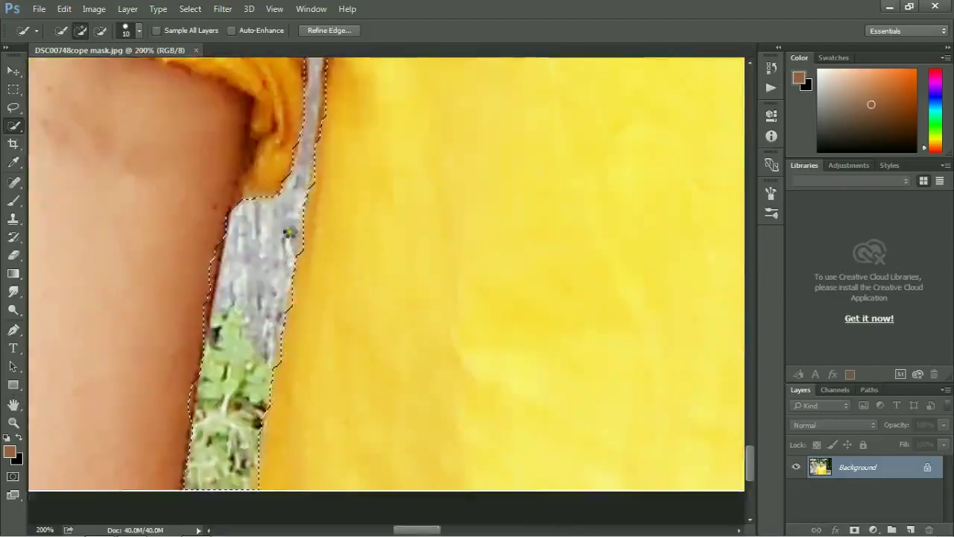
scroll(289, 233, up, 2)
scroll(289, 228, up, 2)
scroll(290, 222, up, 2)
scroll(291, 217, up, 2)
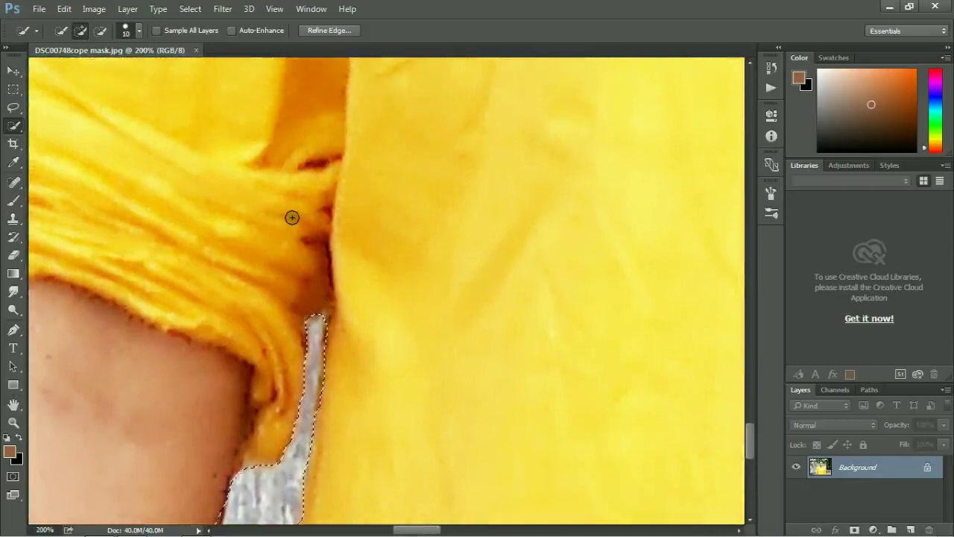
key(alt)
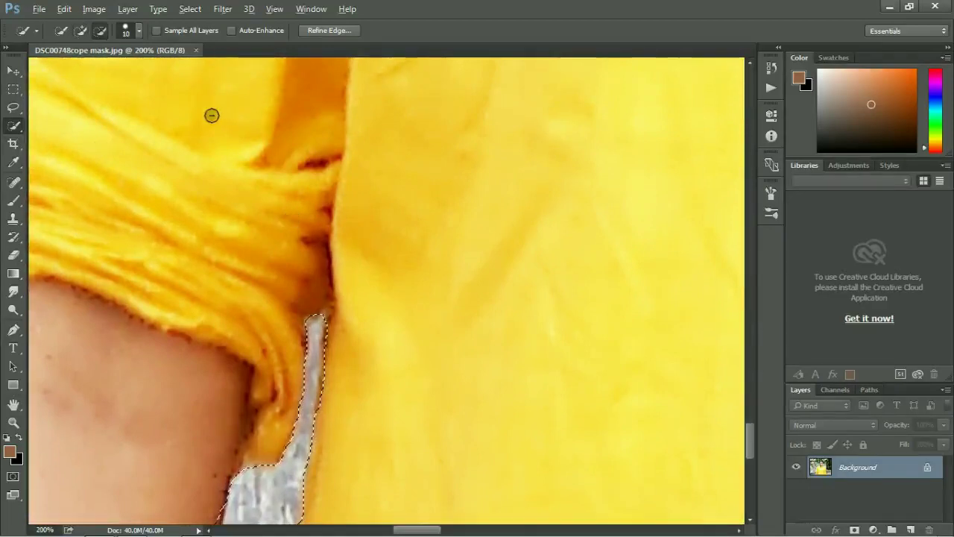
click(13, 422)
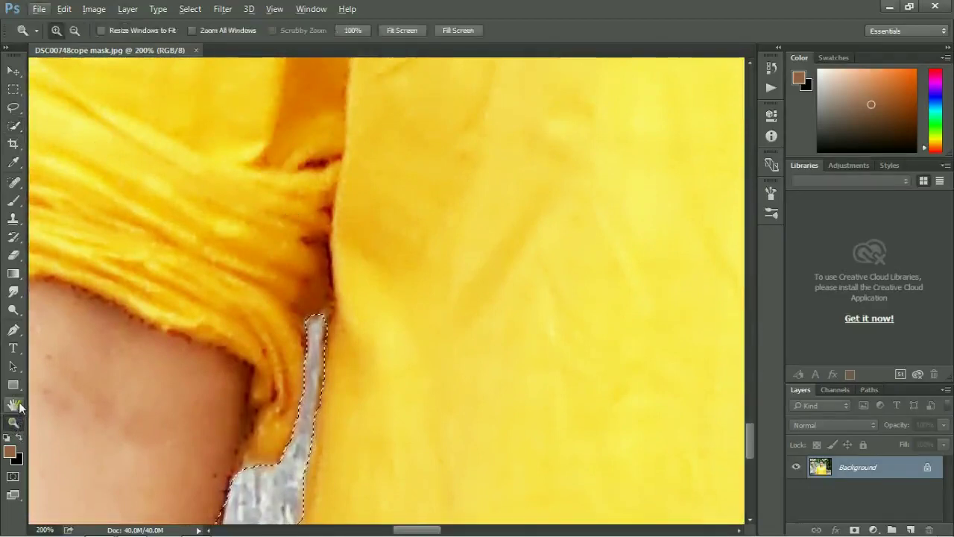
Zoom out to 50% and move the view up toward the top of the image.
alt+click(252, 394)
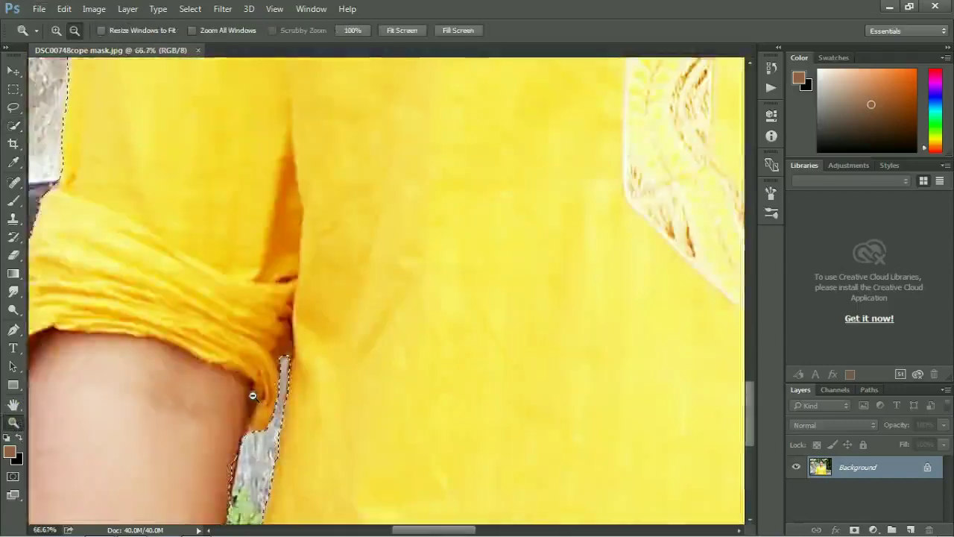
key(w)
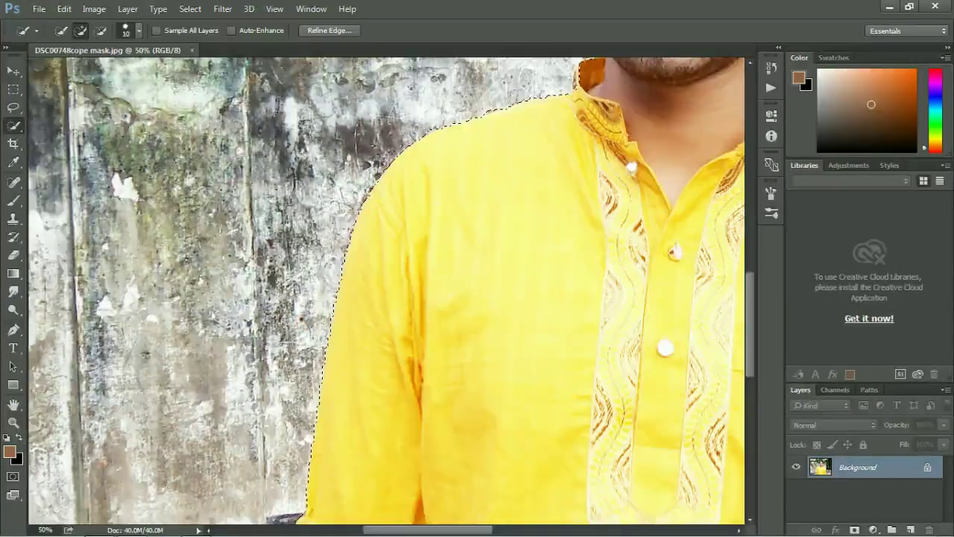
scroll(391, 290, up, 1)
scroll(390, 289, up, 3)
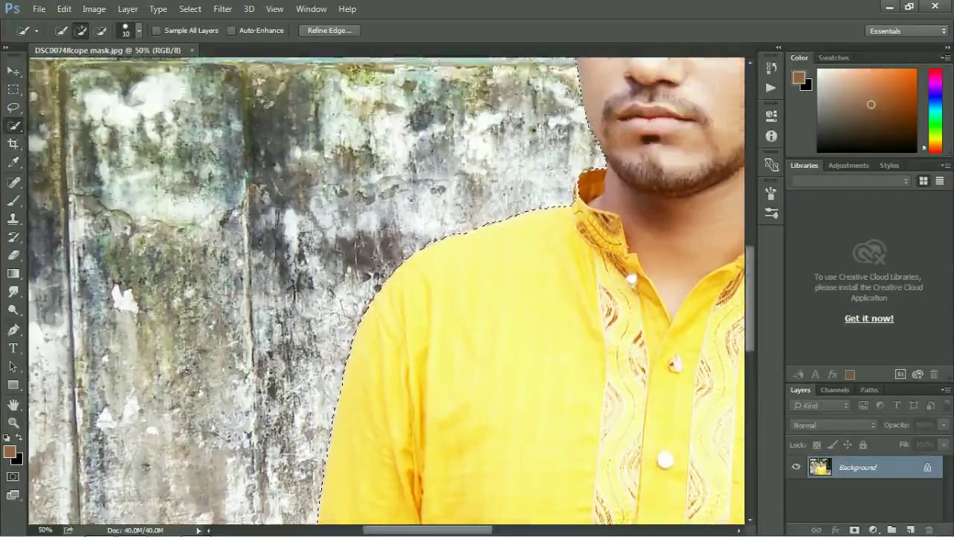
scroll(390, 290, up, 2)
scroll(390, 290, up, 2)
scroll(391, 289, up, 2)
scroll(390, 290, up, 1)
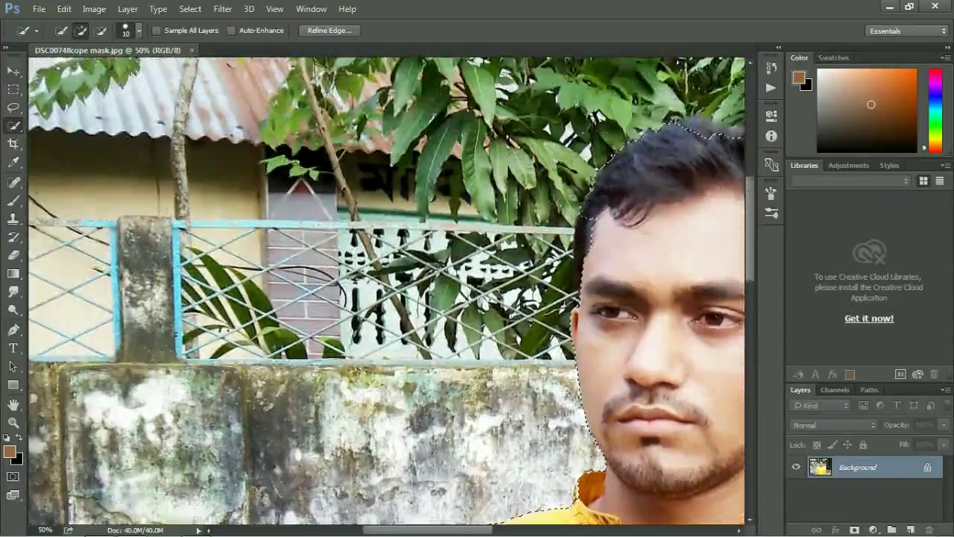
In Subtract mode, trim the selection along the top of the hair.
click(100, 30)
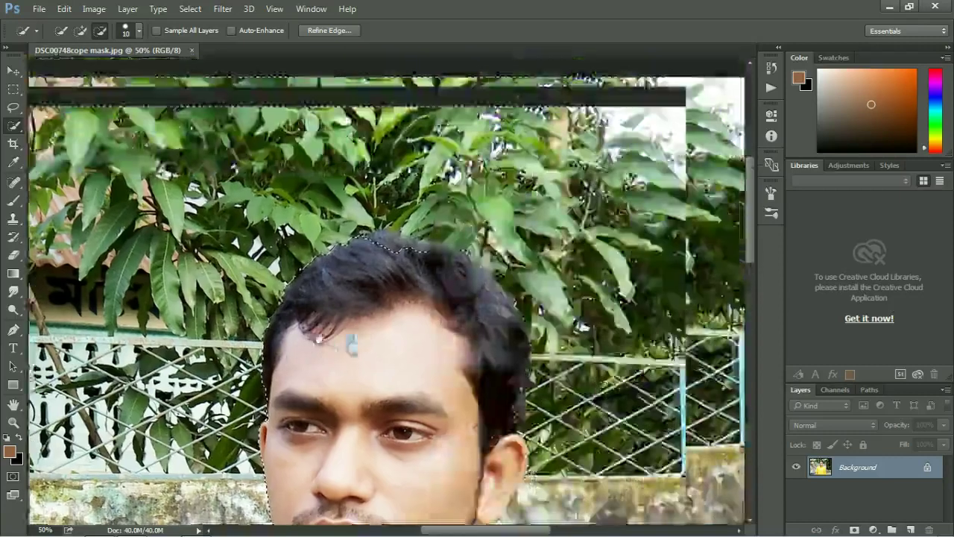
drag(635, 183, 244, 339)
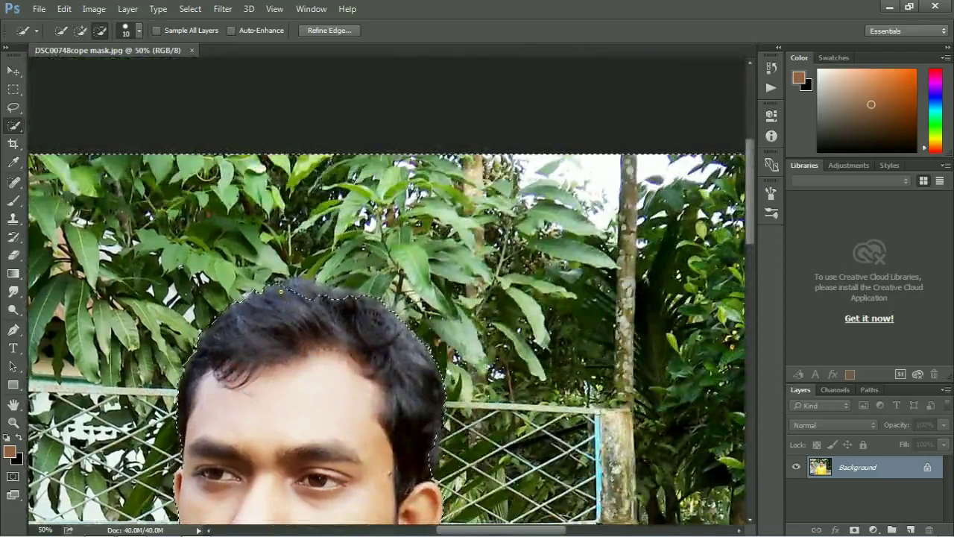
drag(276, 287, 324, 290)
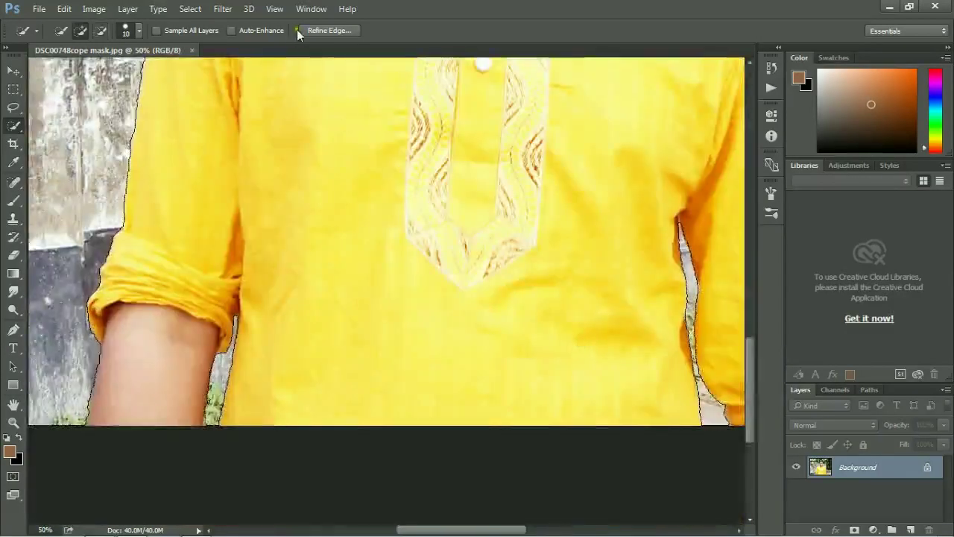
Refine the selection edge with a 1.2 px radius and slight smoothing, then zoom out to 25%.
click(323, 31)
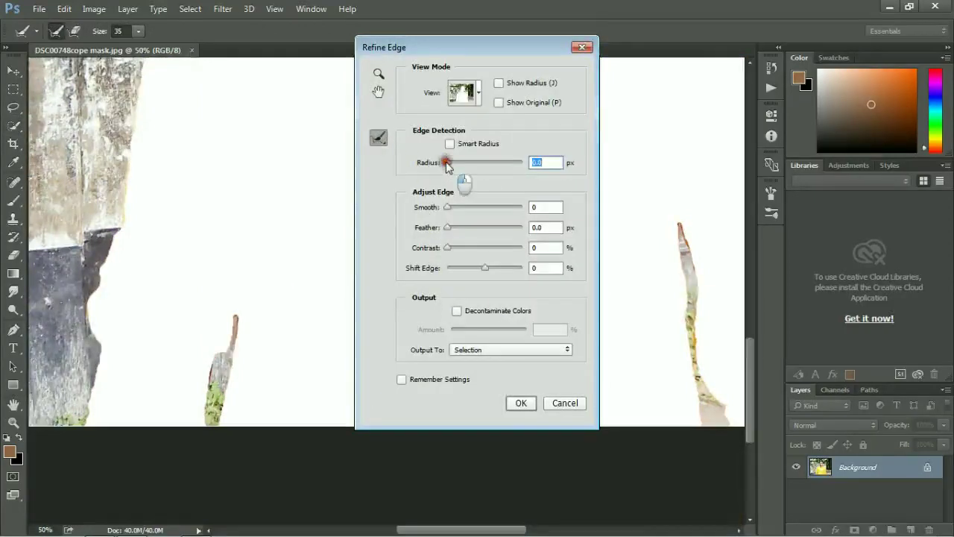
click(449, 207)
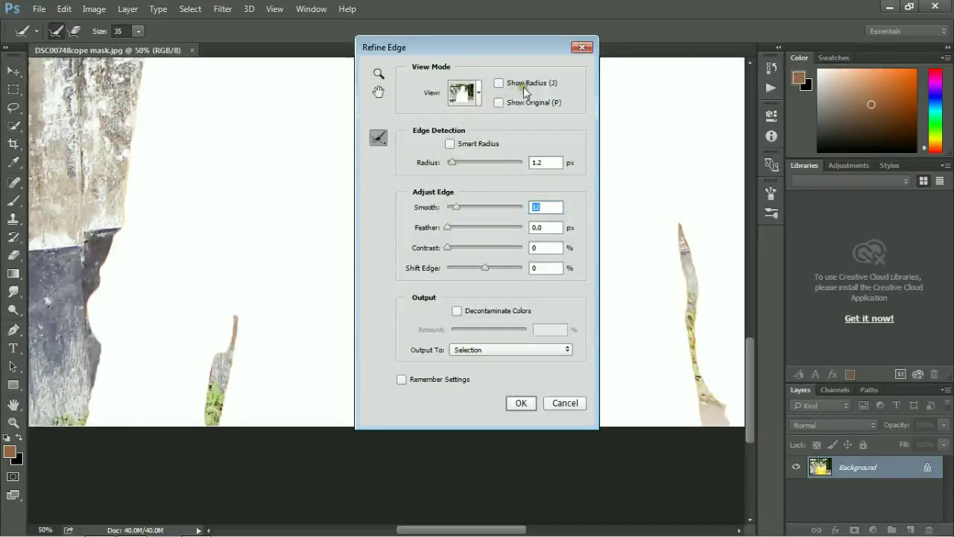
click(521, 403)
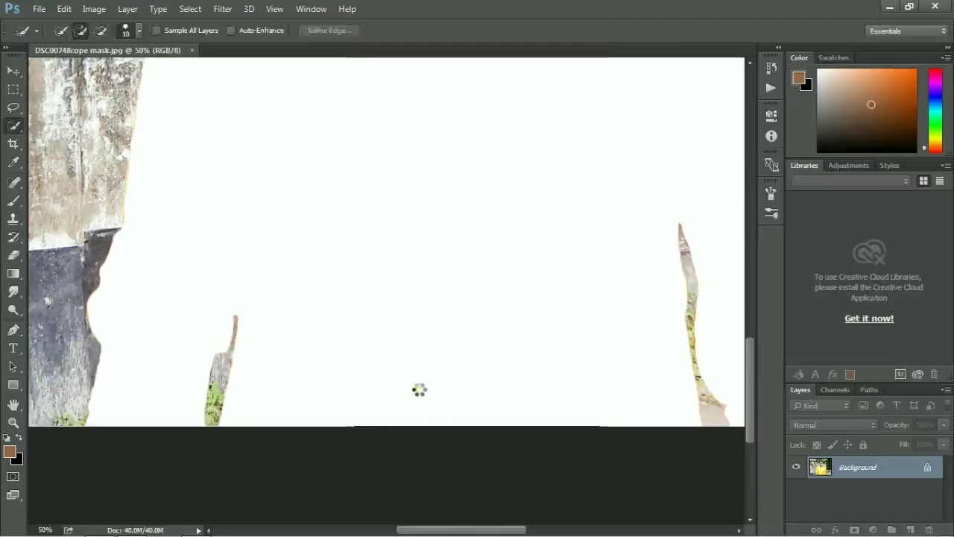
key(z)
key(ctrl+minus)
key(ctrl+minus)
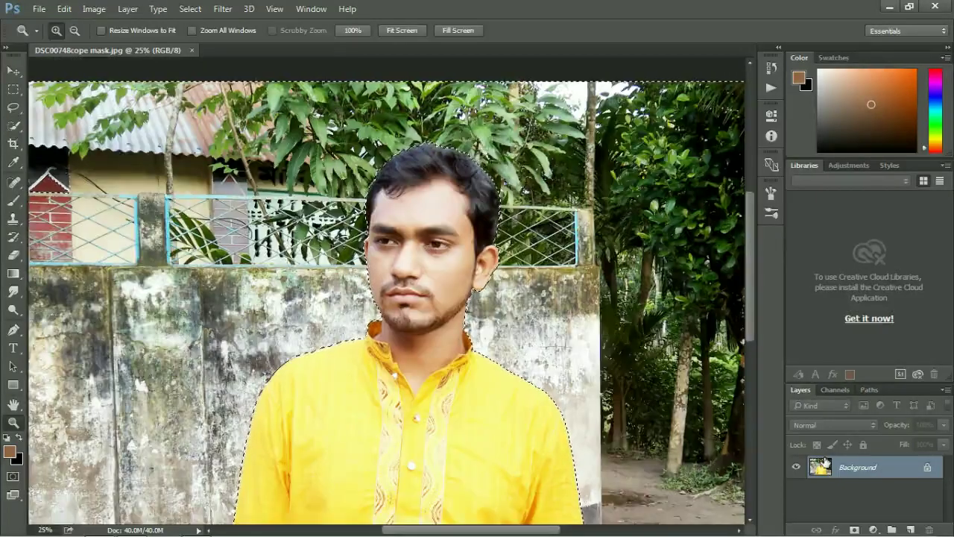
Copy the surroundings to Layer 1 with Ctrl+J, hide the Background, and browse the Blur filters.
key(ctrl+j)
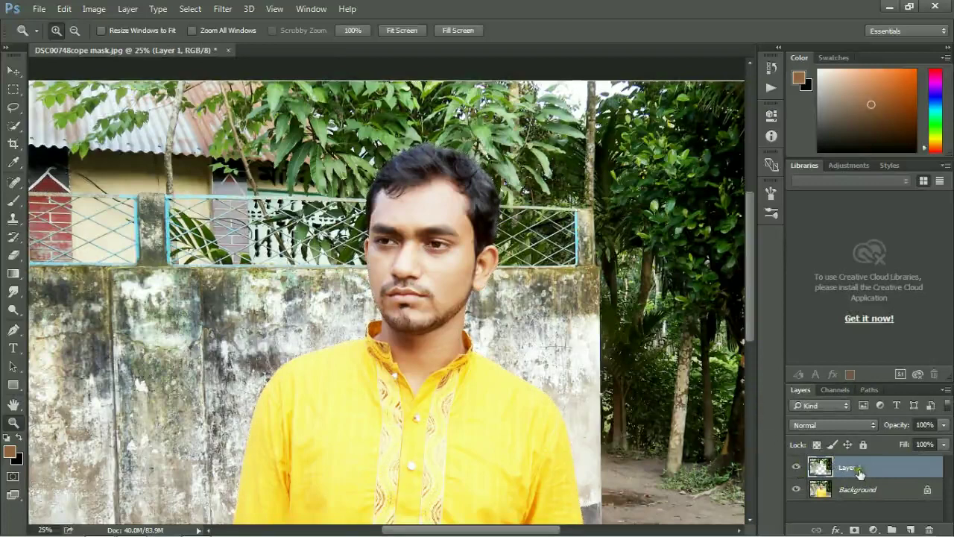
click(218, 9)
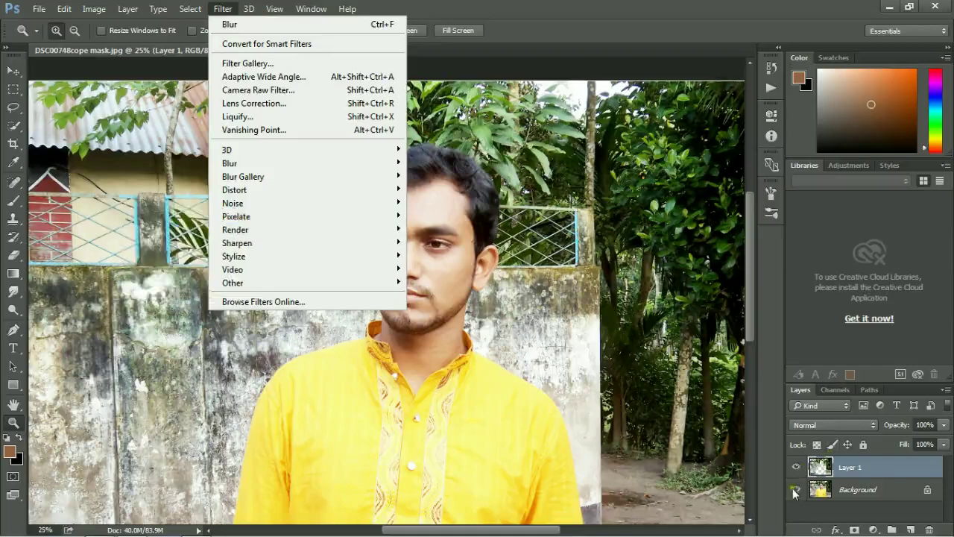
click(796, 489)
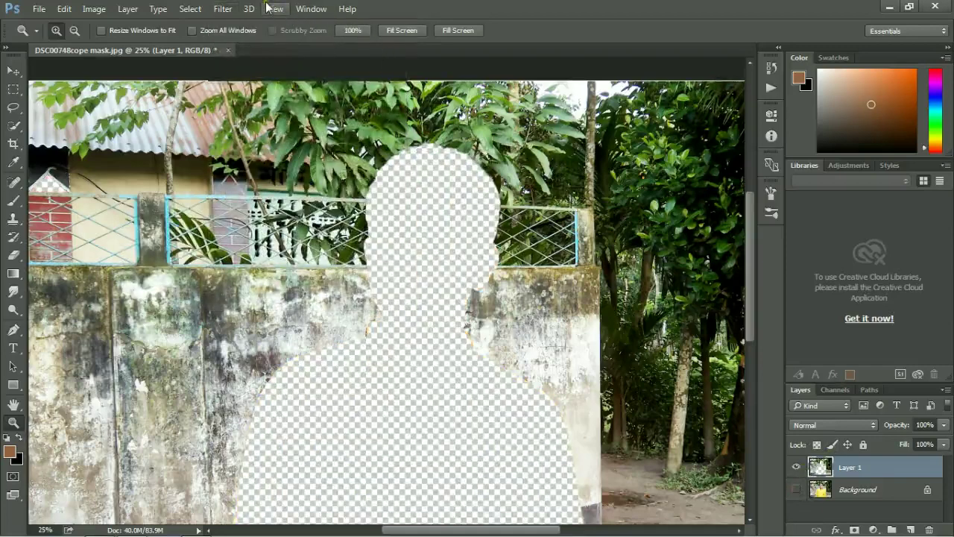
click(222, 9)
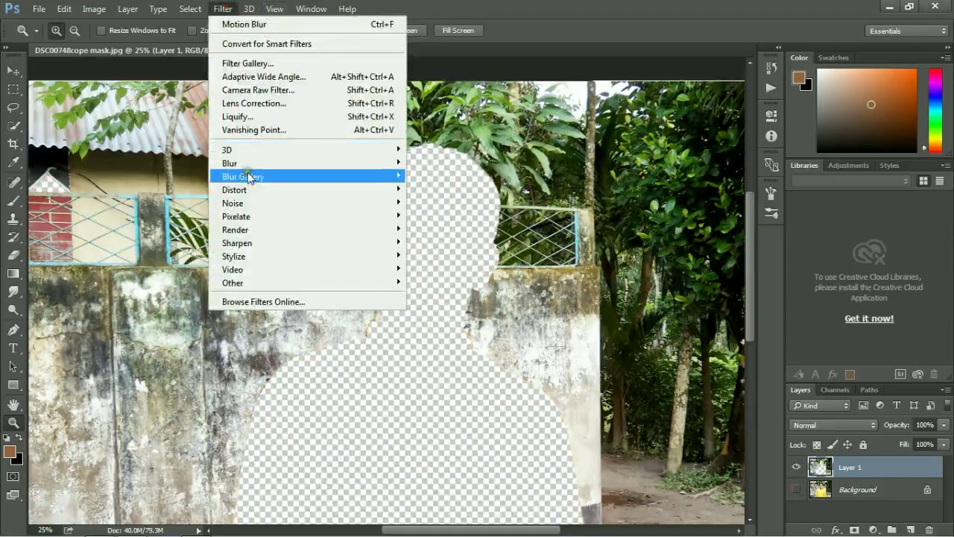
mouse_move(305, 163)
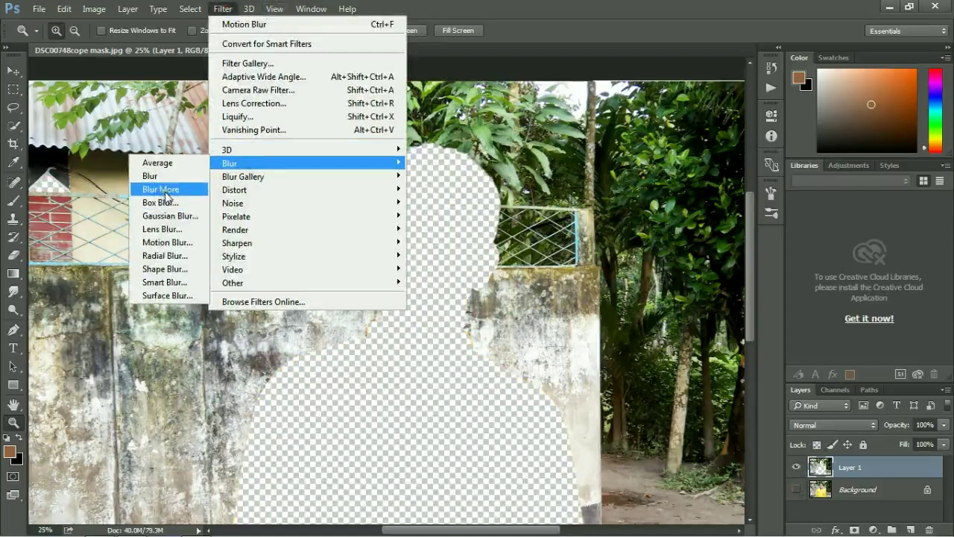
Apply a 16.8-pixel Gaussian Blur to Layer 1 and make the Background visible again.
click(166, 216)
mouse_move(411, 215)
mouse_down()
mouse_move(414, 207)
mouse_move(526, 206)
mouse_up()
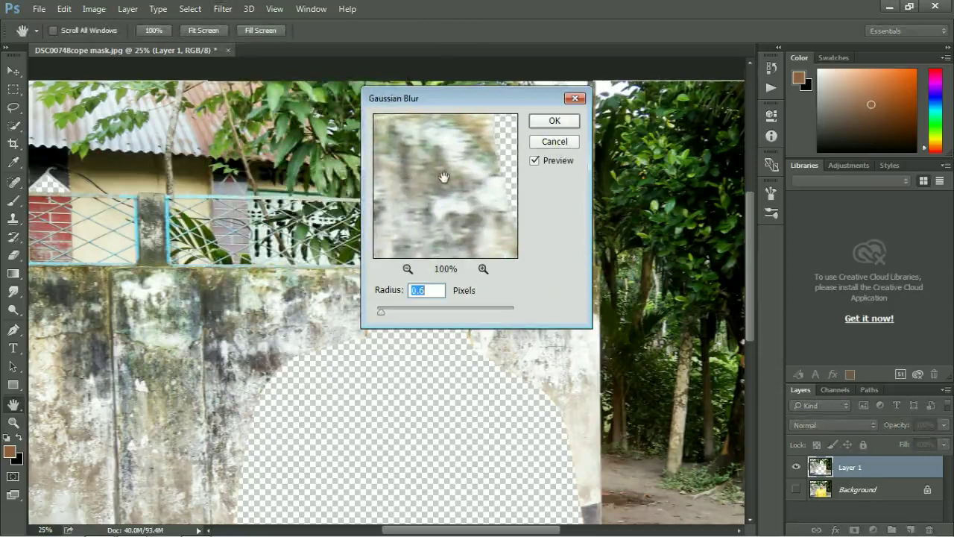
drag(378, 313, 435, 313)
click(553, 121)
key(z)
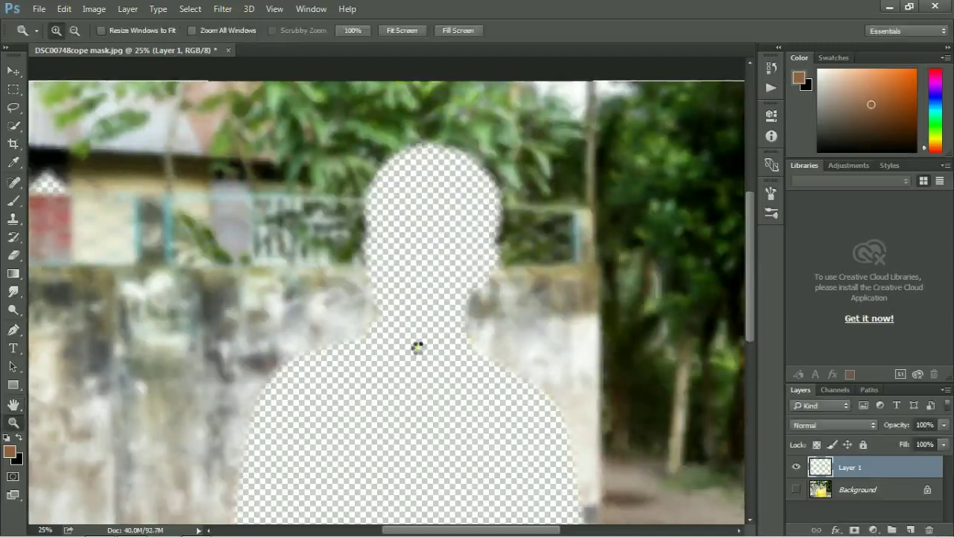
click(795, 489)
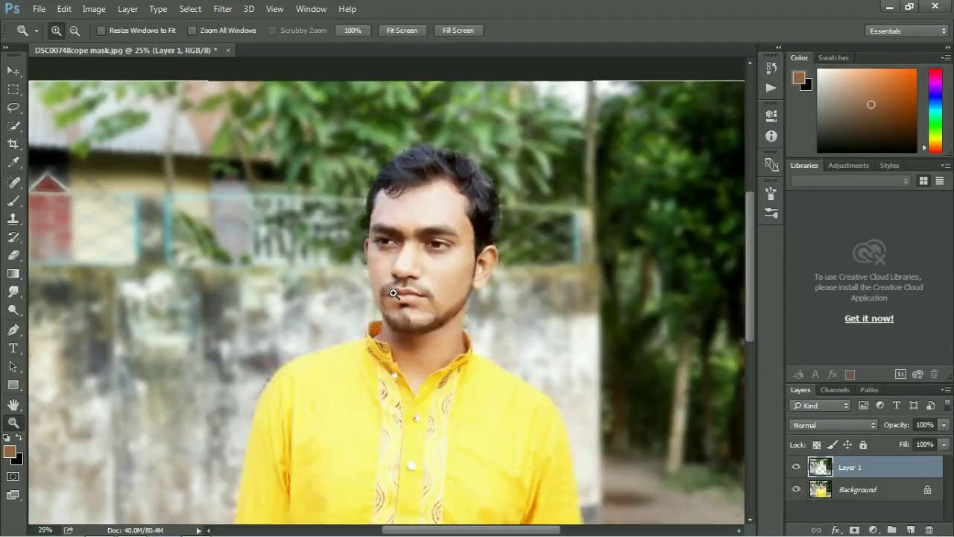
Hide the Background layer to view the cut-out and bring up the layer effects (fx) list.
scroll(439, 289, up, 3)
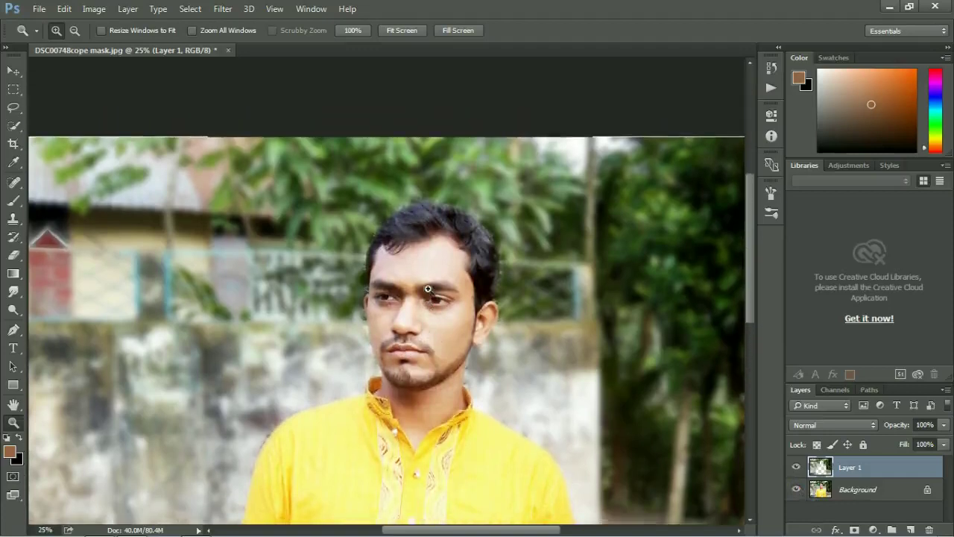
scroll(436, 319, down, 3)
scroll(447, 328, down, 2)
scroll(453, 335, down, 2)
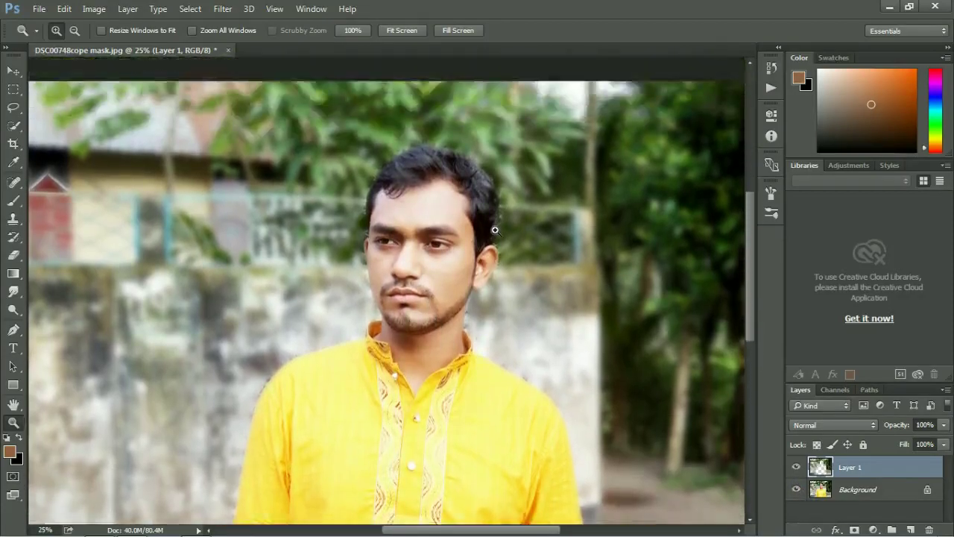
scroll(341, 323, down, 2)
scroll(340, 323, down, 3)
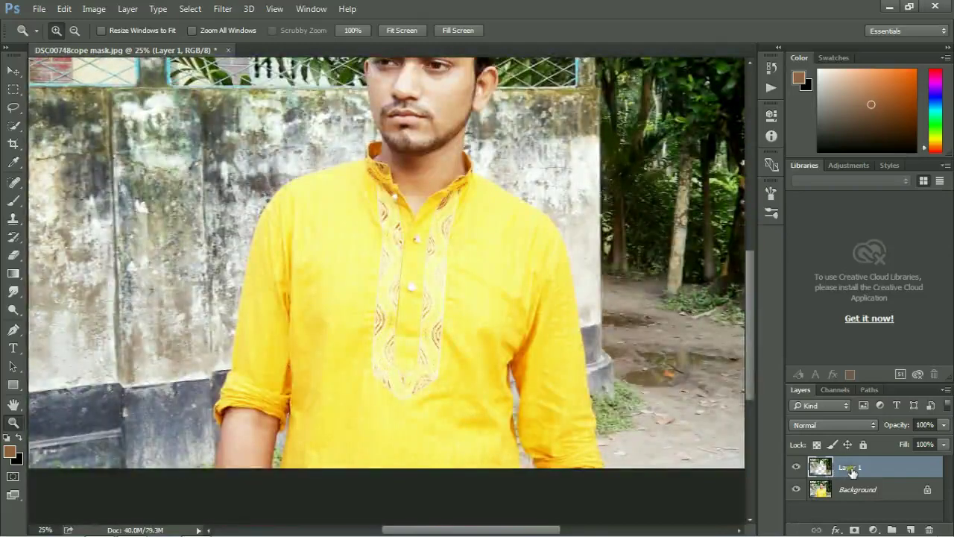
click(796, 489)
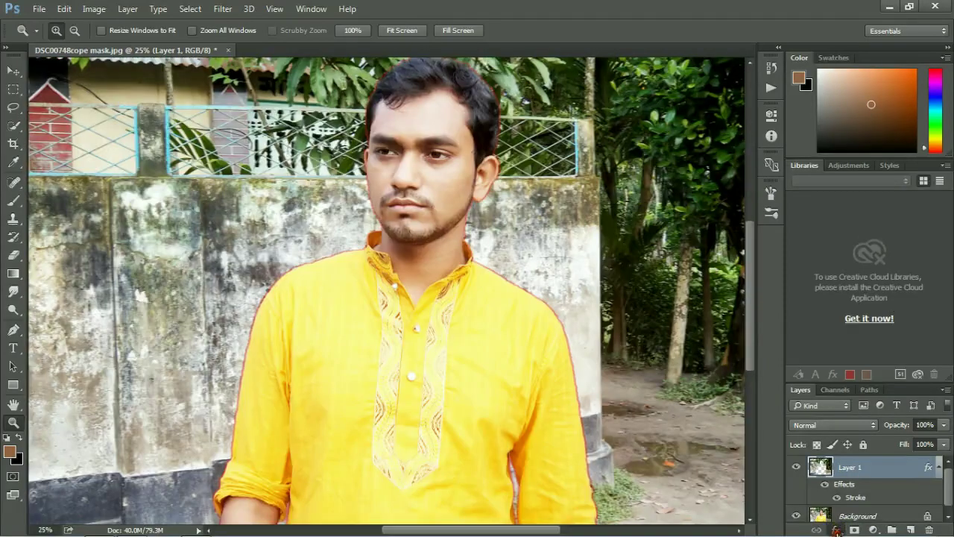
click(835, 529)
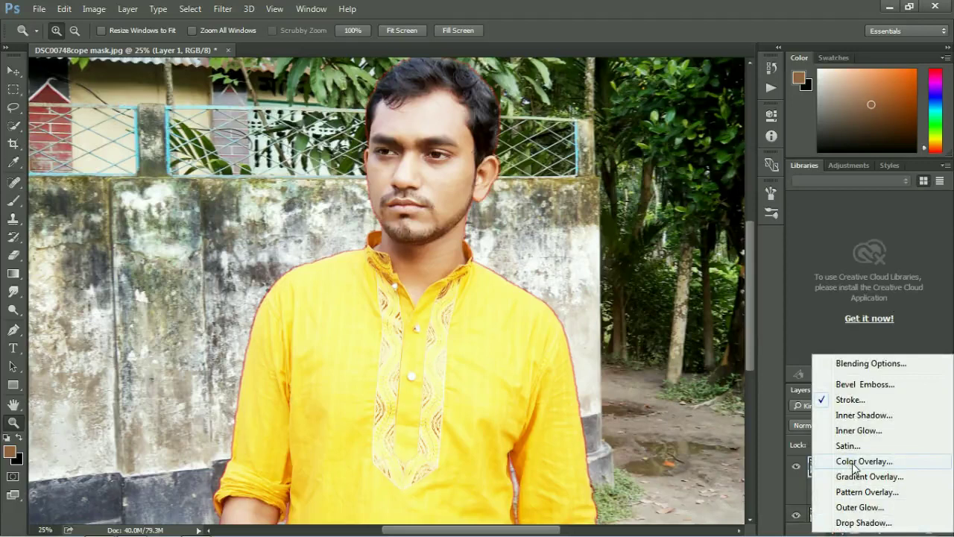
Add a Stroke effect to Layer 1 and set its colour to bright red #fc0707.
click(849, 399)
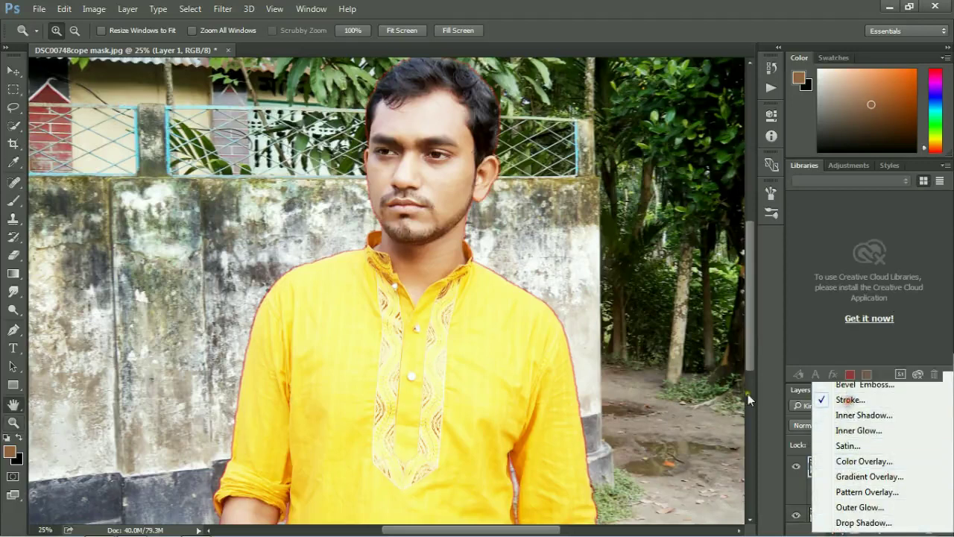
click(429, 214)
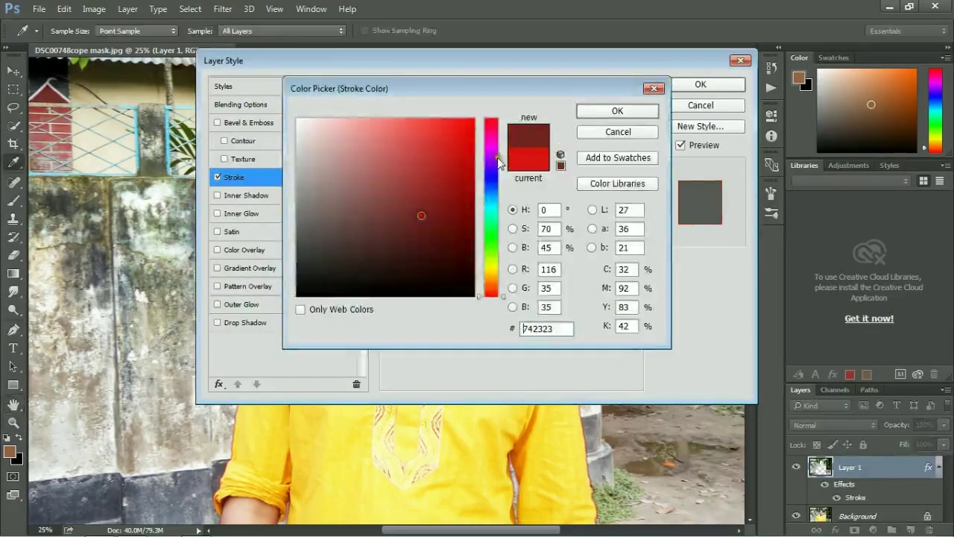
click(461, 125)
click(469, 120)
drag(573, 87, 688, 265)
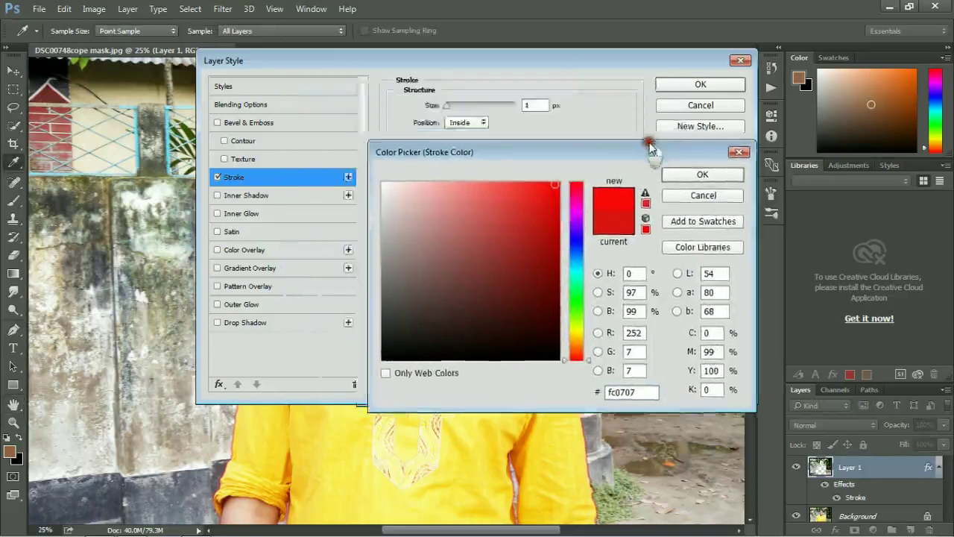
click(734, 291)
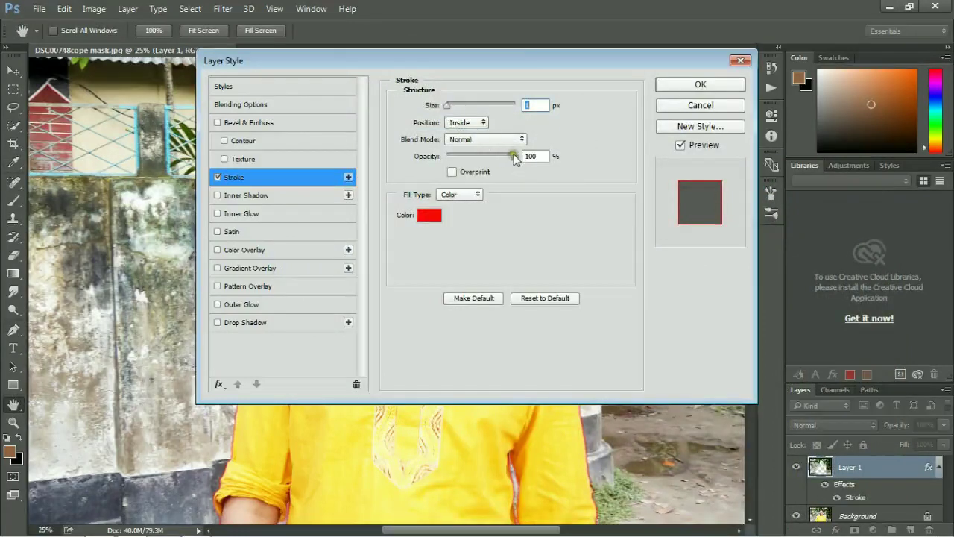
Try stroke opacity, Inside position and Darken blend, settling on Normal blend mode.
mouse_move(514, 157)
mouse_down()
mouse_move(486, 158)
mouse_move(537, 144)
mouse_up()
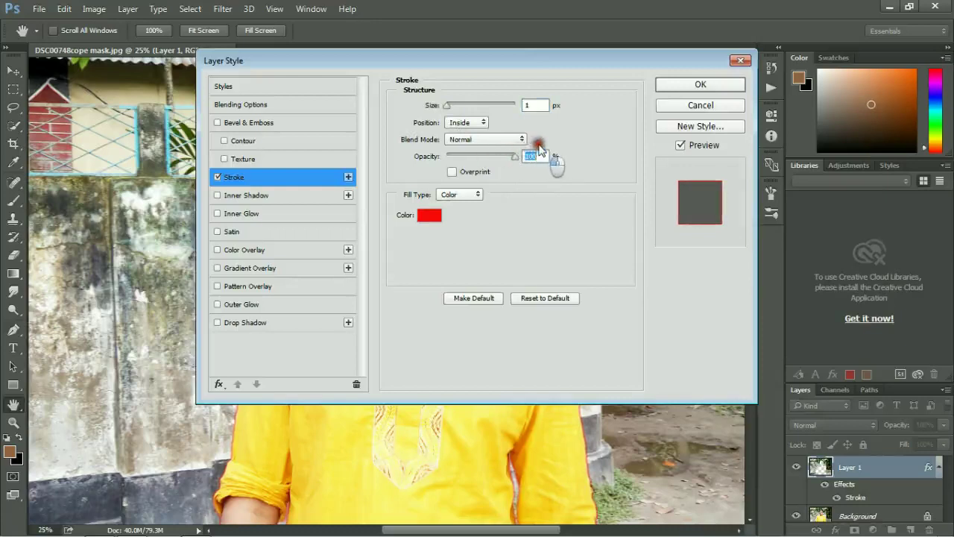
click(477, 124)
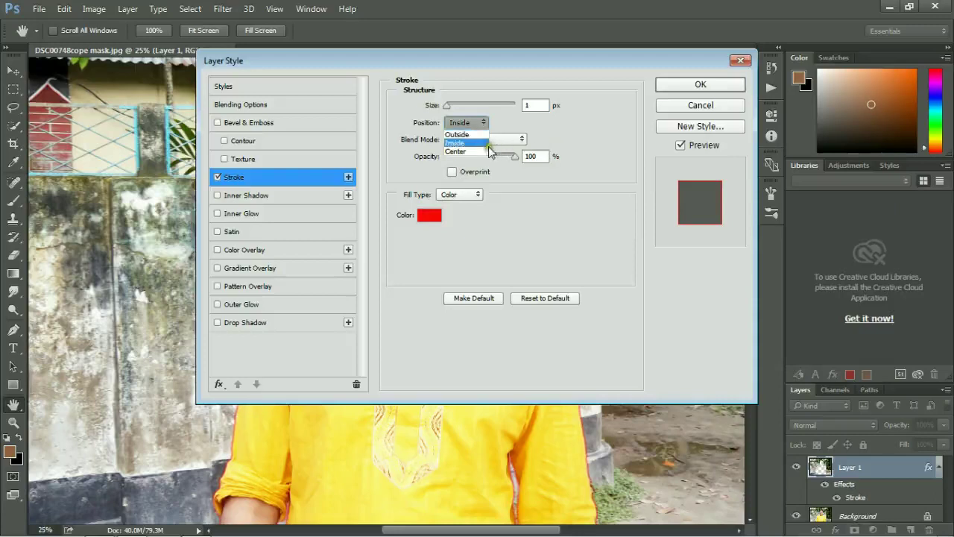
click(558, 123)
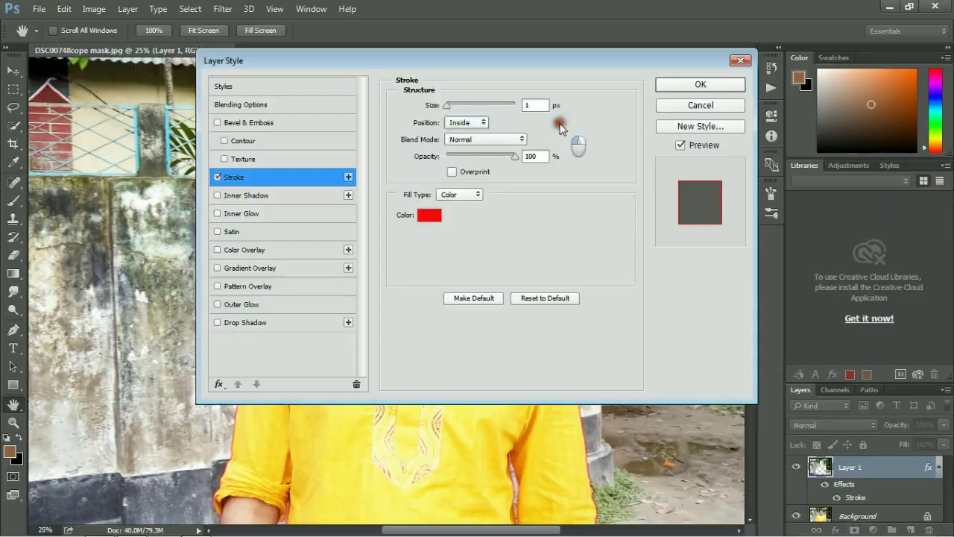
click(517, 139)
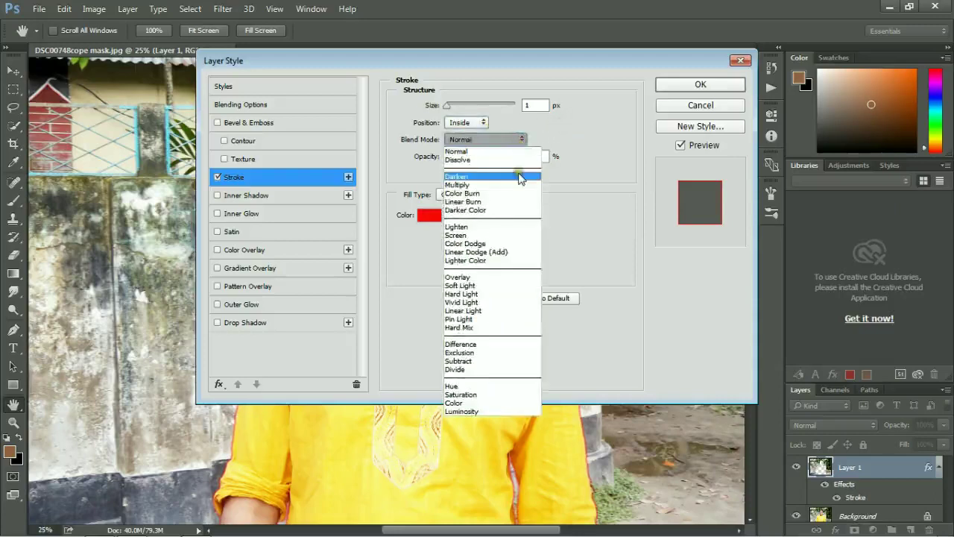
click(497, 179)
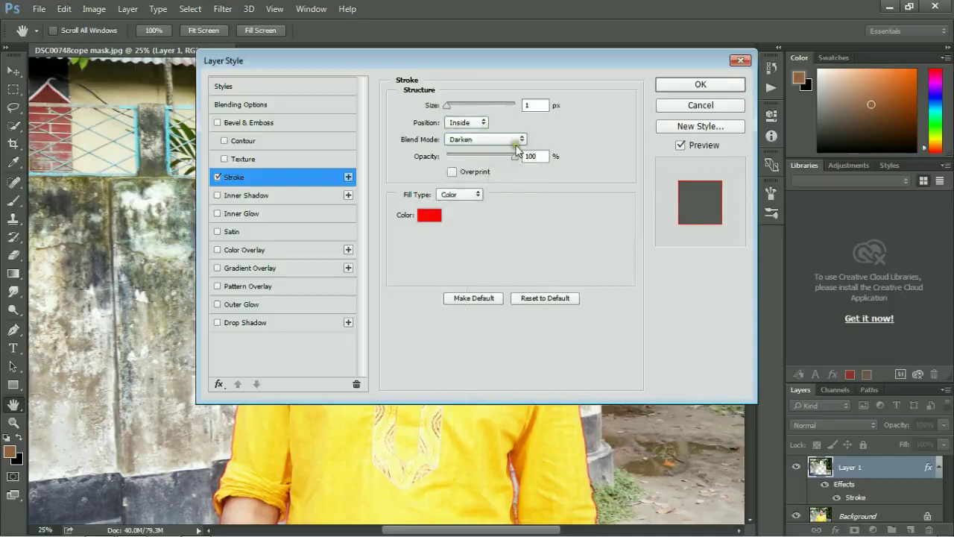
click(518, 140)
click(495, 135)
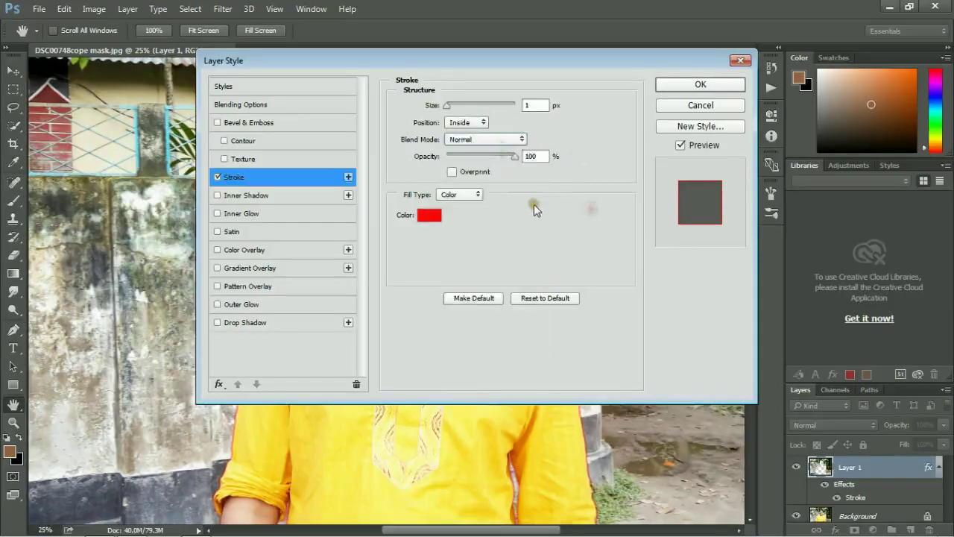
Adjust the red stroke's size around the person and apply the layer style.
drag(456, 106, 467, 110)
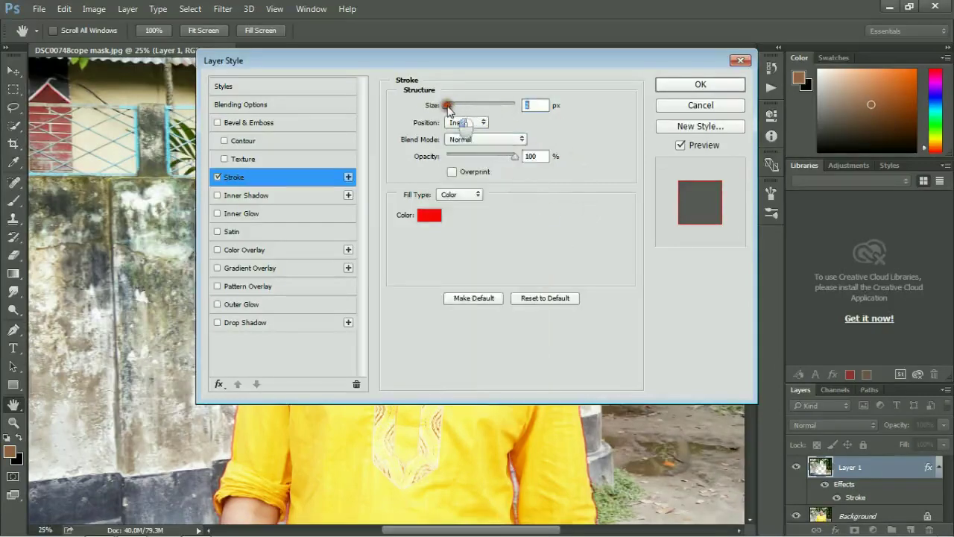
drag(466, 110, 454, 114)
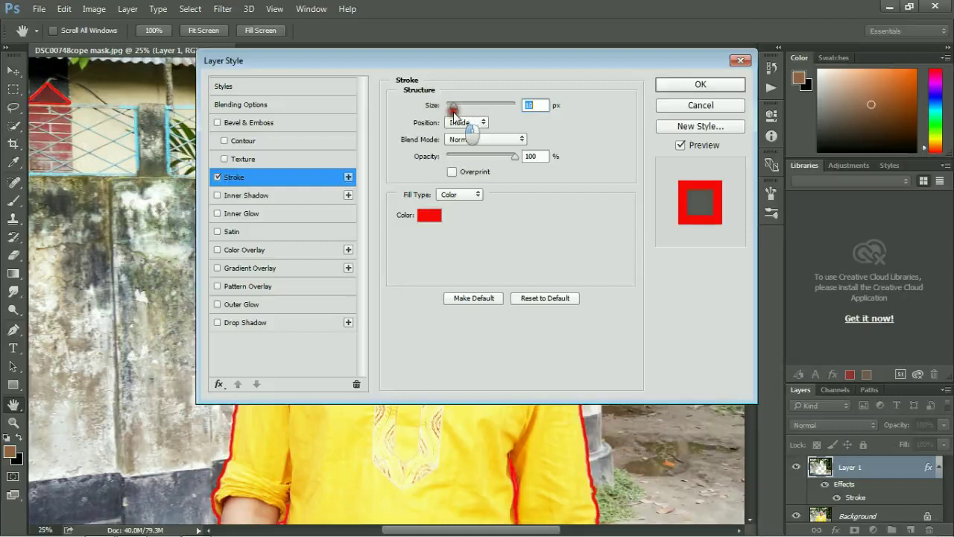
click(686, 85)
key(z)
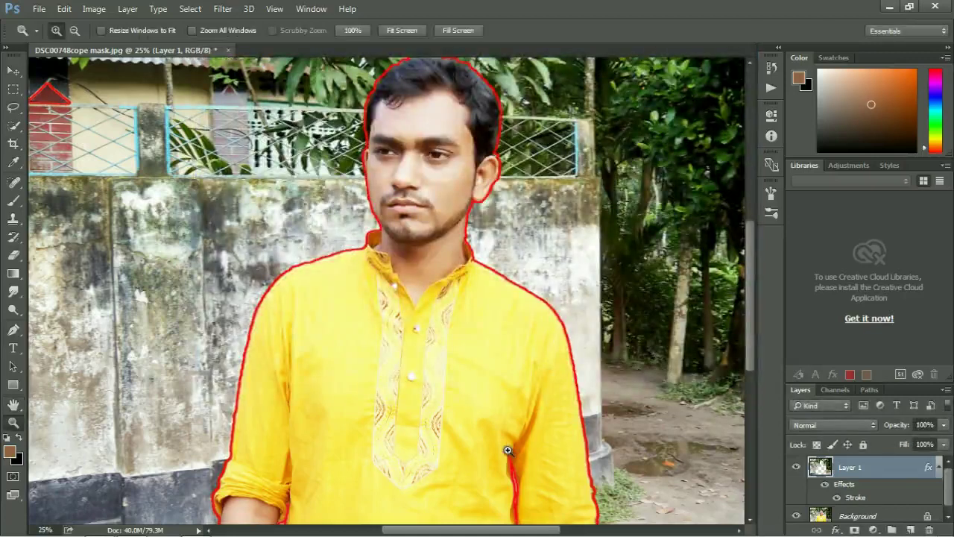
scroll(484, 440, up, 1)
scroll(460, 436, up, 2)
scroll(460, 434, up, 2)
scroll(460, 434, down, 1)
scroll(460, 433, down, 2)
scroll(464, 429, down, 2)
scroll(477, 430, down, 2)
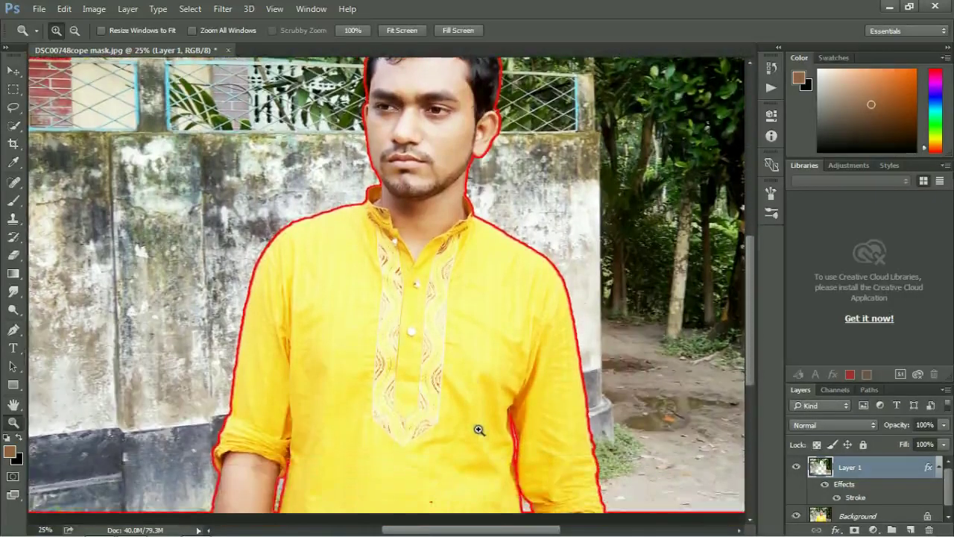
scroll(479, 430, down, 1)
scroll(480, 430, up, 1)
scroll(482, 429, up, 2)
scroll(483, 429, up, 1)
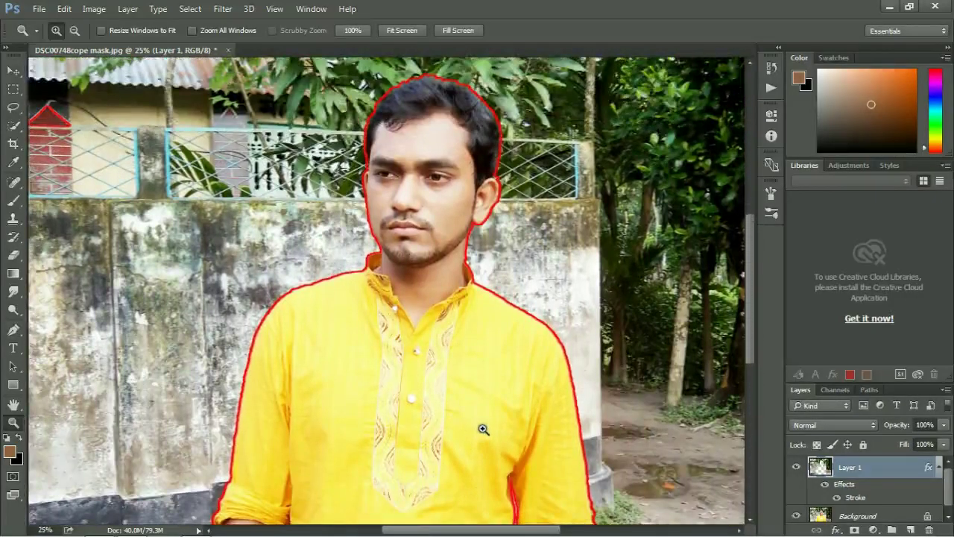
scroll(483, 430, up, 2)
scroll(482, 430, down, 1)
scroll(484, 429, down, 2)
scroll(485, 429, down, 2)
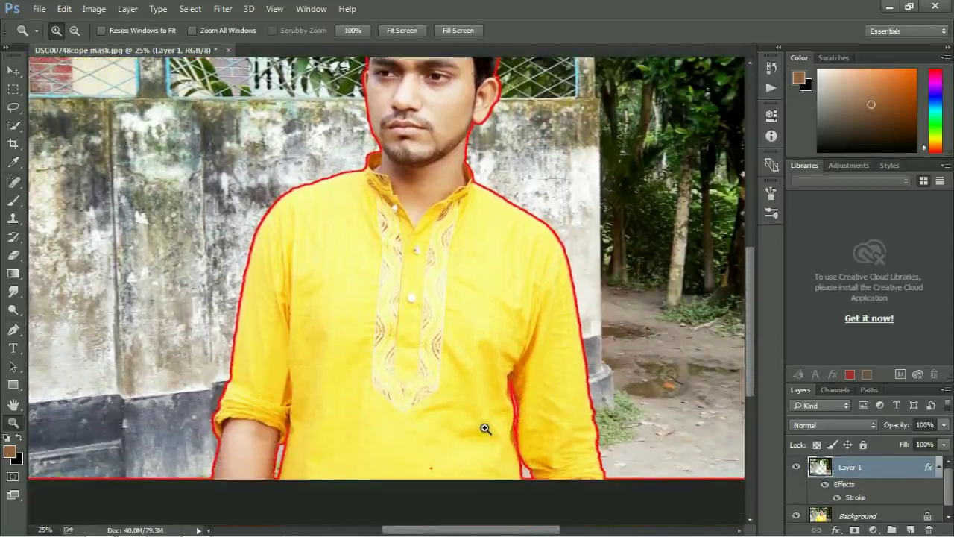
scroll(535, 426, up, 2)
scroll(536, 426, up, 1)
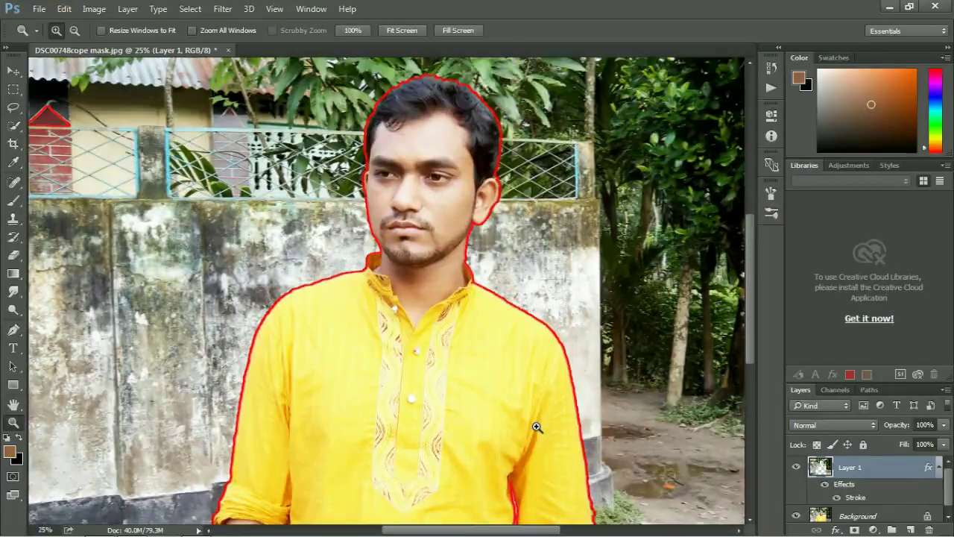
scroll(537, 426, up, 2)
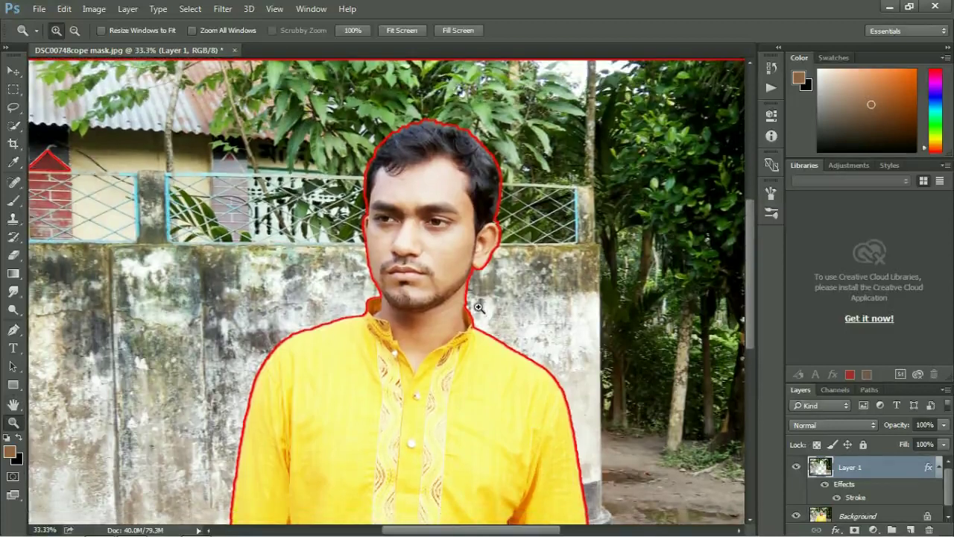
click(477, 308)
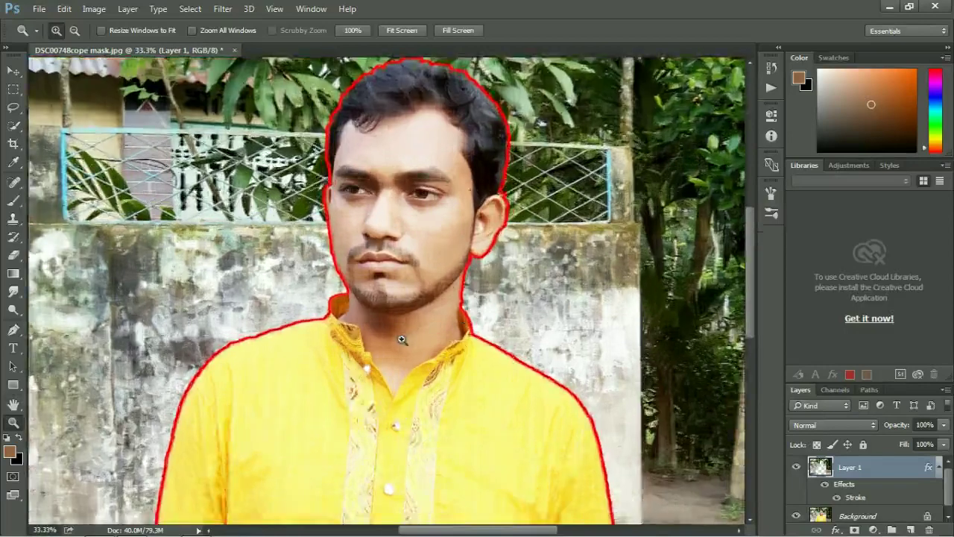
scroll(401, 340, up, 2)
scroll(485, 428, up, 2)
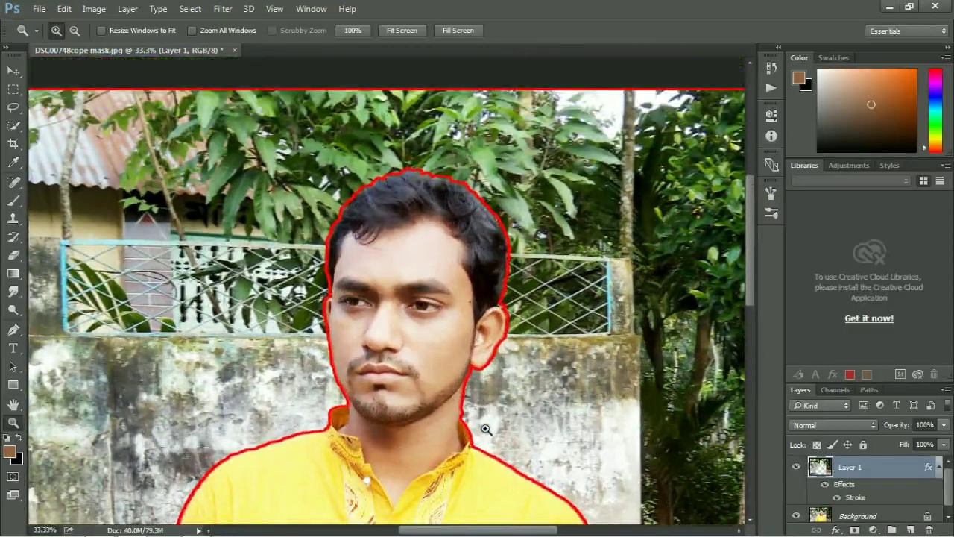
scroll(486, 428, down, 2)
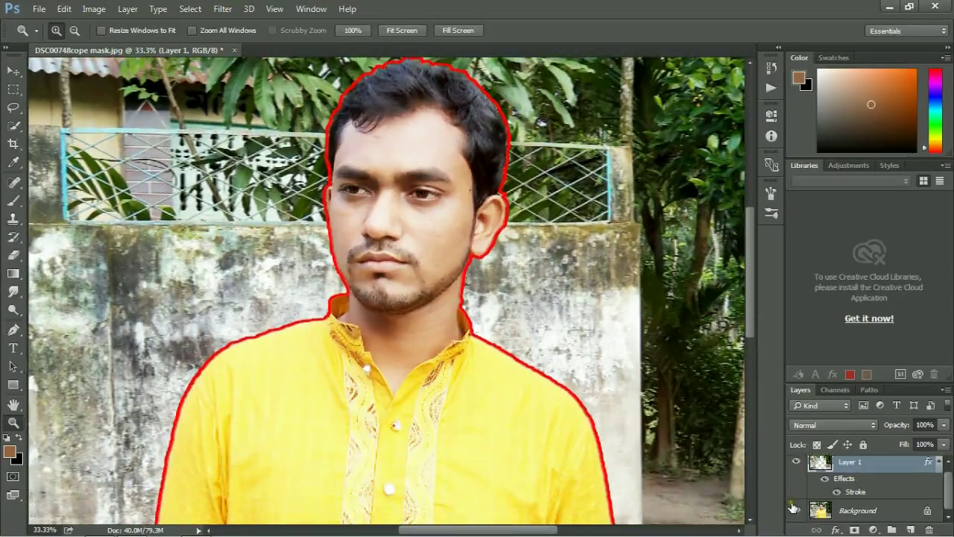
Gaussian-blur Layer 1's backdrop at a 16.8-pixel radius, keeping the man sharp.
click(223, 9)
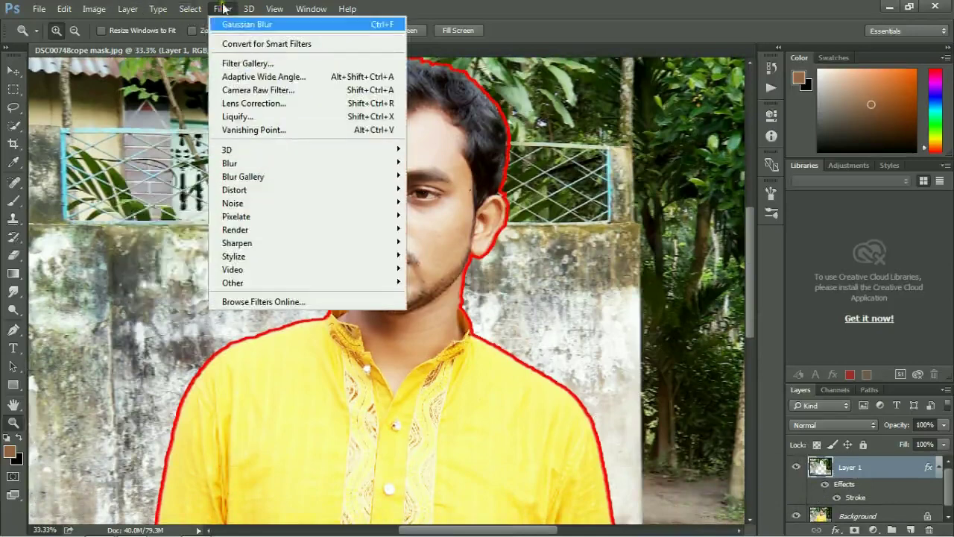
click(257, 165)
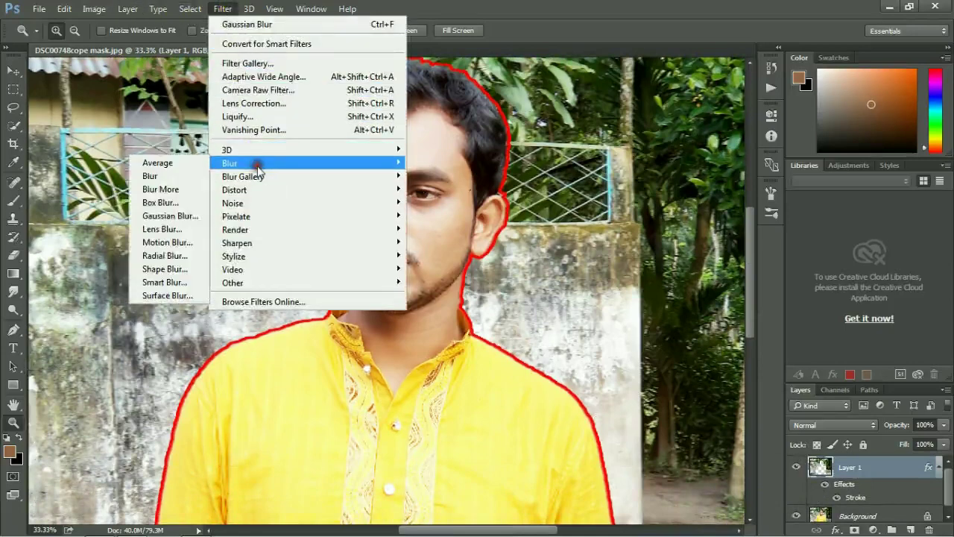
click(164, 215)
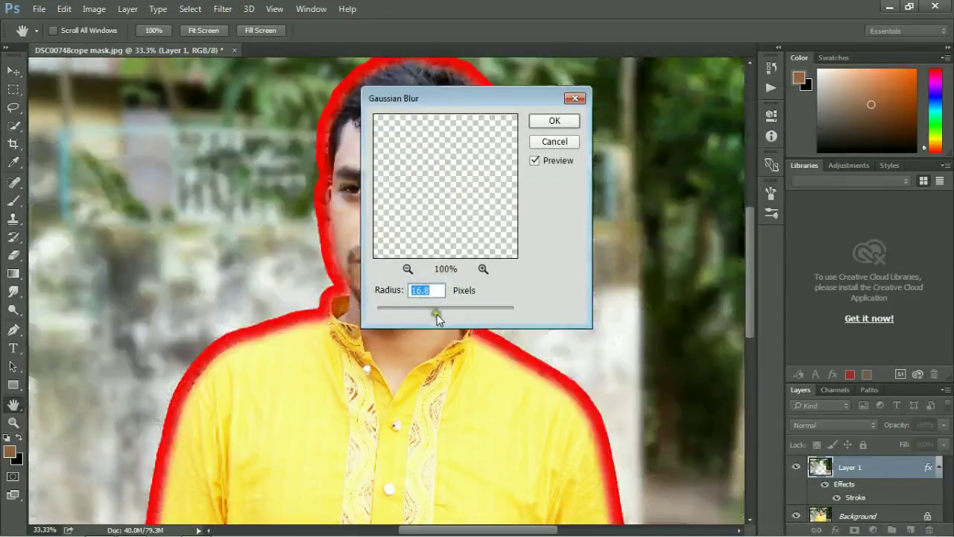
click(543, 126)
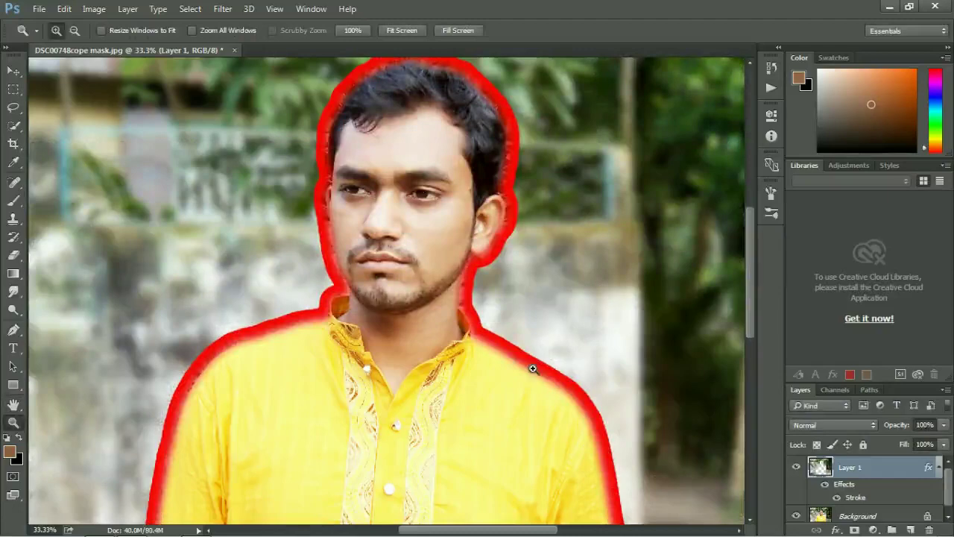
Reduce the red Stroke layer style size to about 1 px.
click(836, 529)
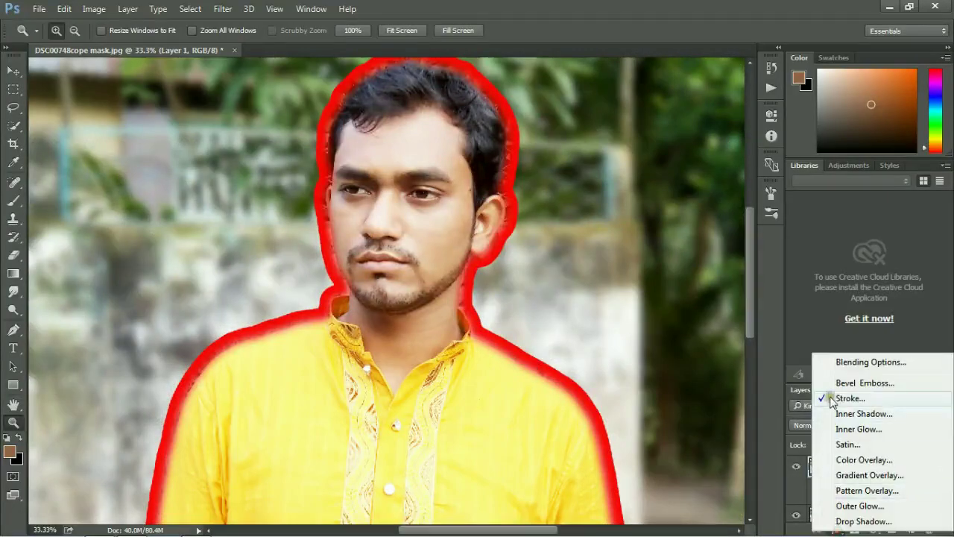
click(842, 397)
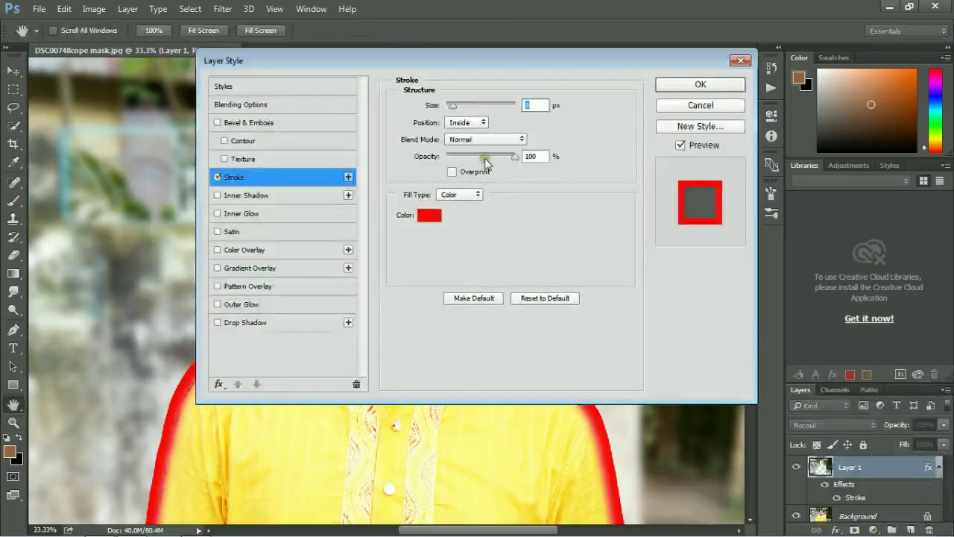
drag(453, 105, 445, 110)
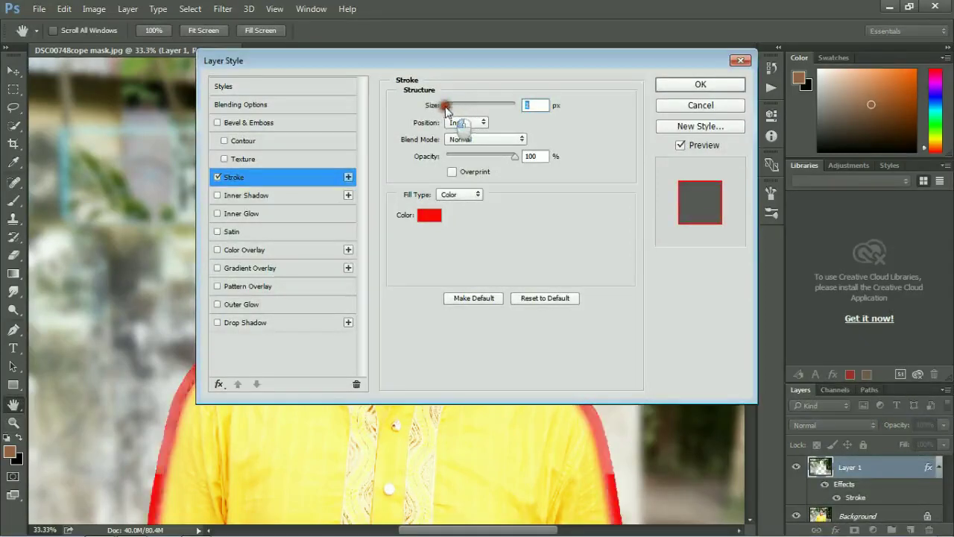
click(693, 85)
key(z)
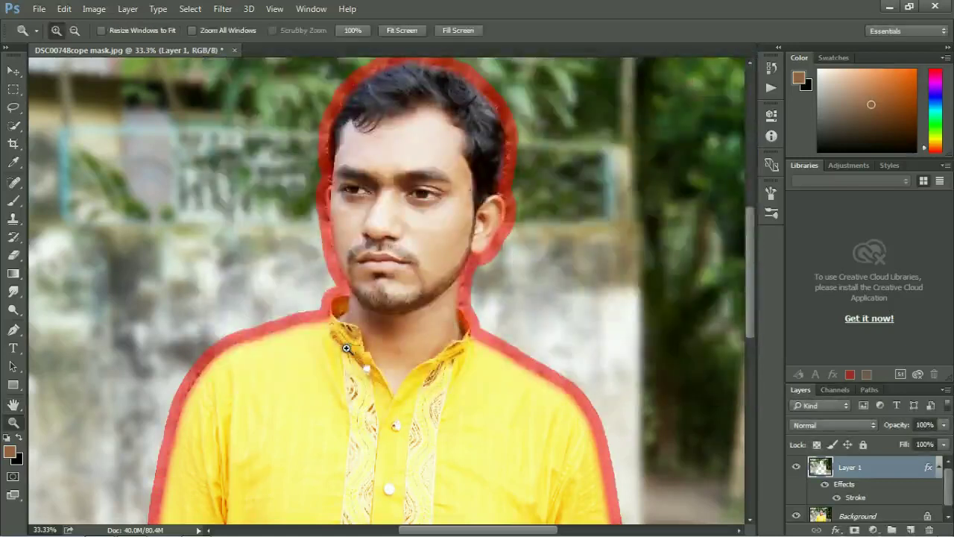
Scroll around the image to inspect the blurred backdrop and thin red outline.
scroll(451, 323, down, 2)
scroll(603, 345, down, 3)
scroll(554, 358, down, 3)
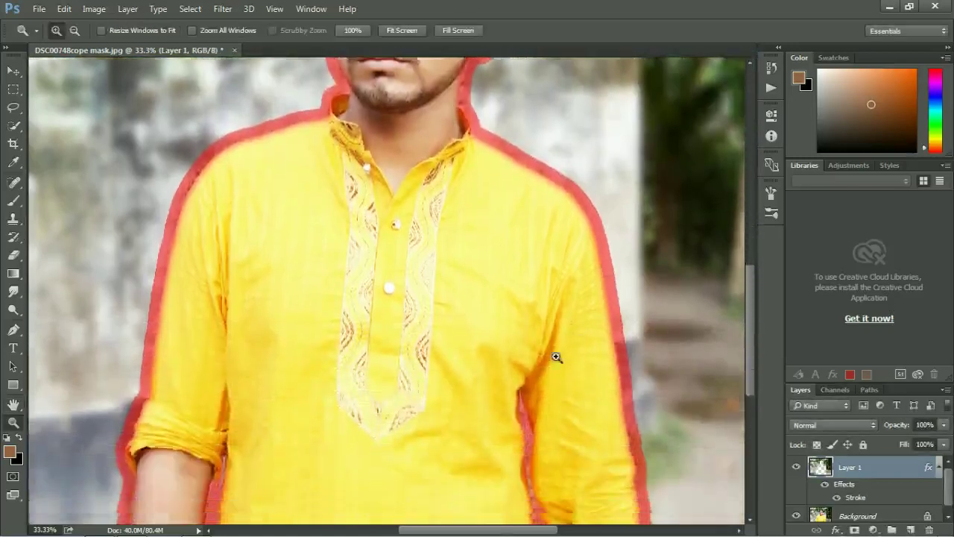
scroll(415, 341, down, 2)
scroll(415, 340, up, 3)
scroll(415, 340, up, 5)
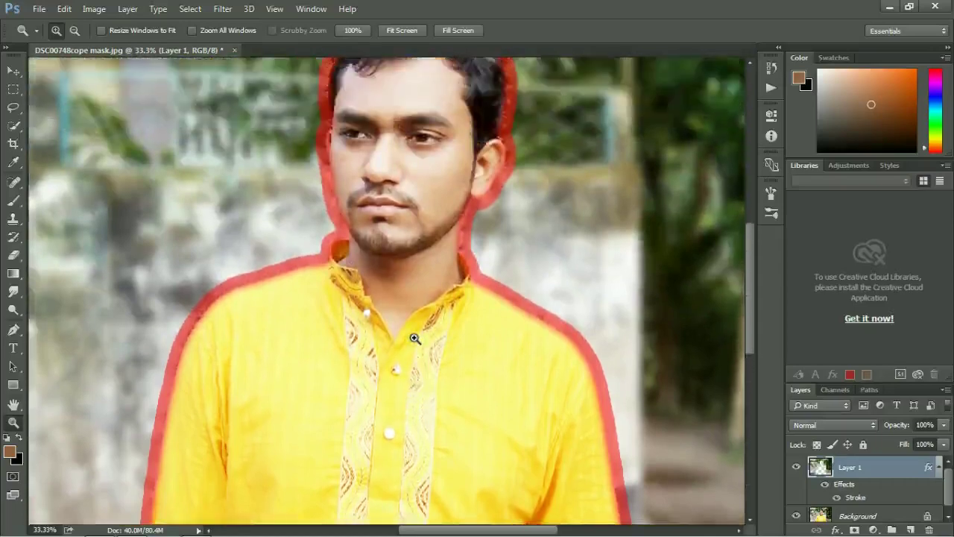
scroll(414, 339, up, 3)
scroll(414, 338, up, 2)
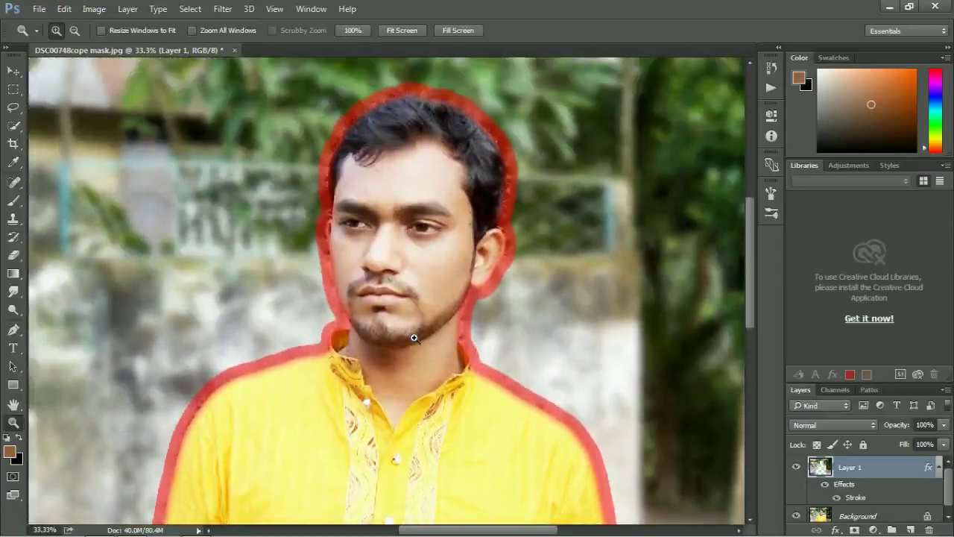
scroll(414, 338, up, 1)
scroll(414, 338, up, 1)
scroll(415, 338, up, 1)
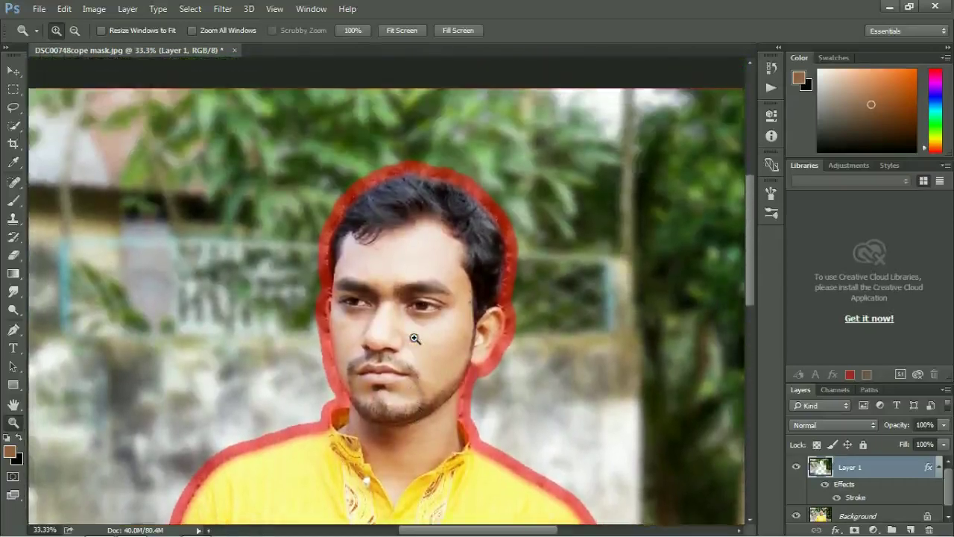
scroll(414, 339, up, 1)
scroll(385, 396, down, 2)
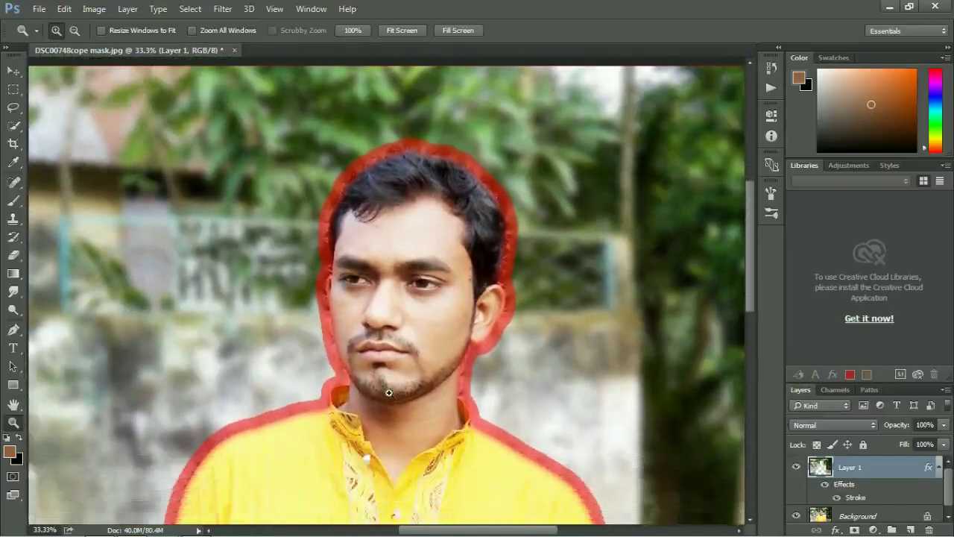
scroll(409, 366, down, 2)
scroll(409, 366, down, 4)
scroll(417, 367, down, 3)
scroll(415, 366, down, 2)
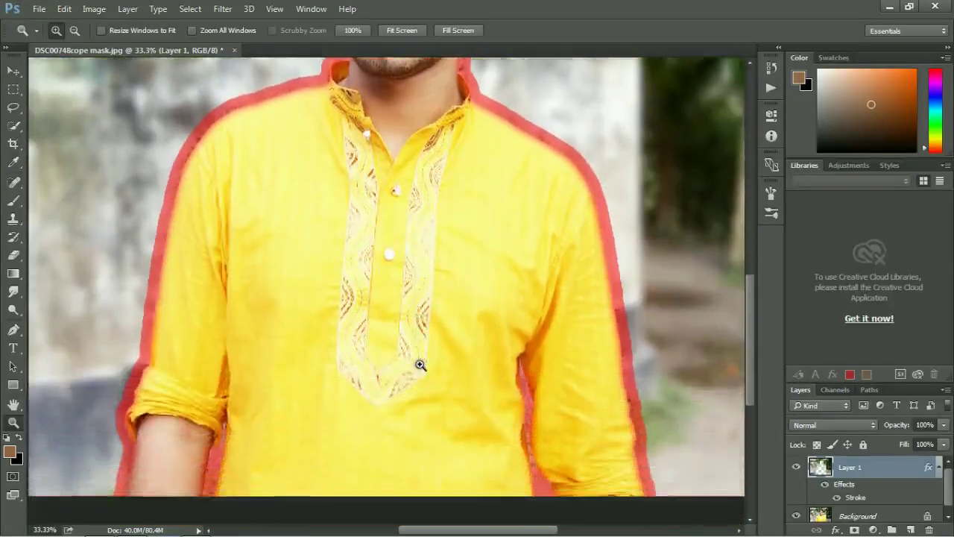
scroll(445, 366, down, 1)
scroll(521, 388, up, 2)
scroll(497, 367, up, 2)
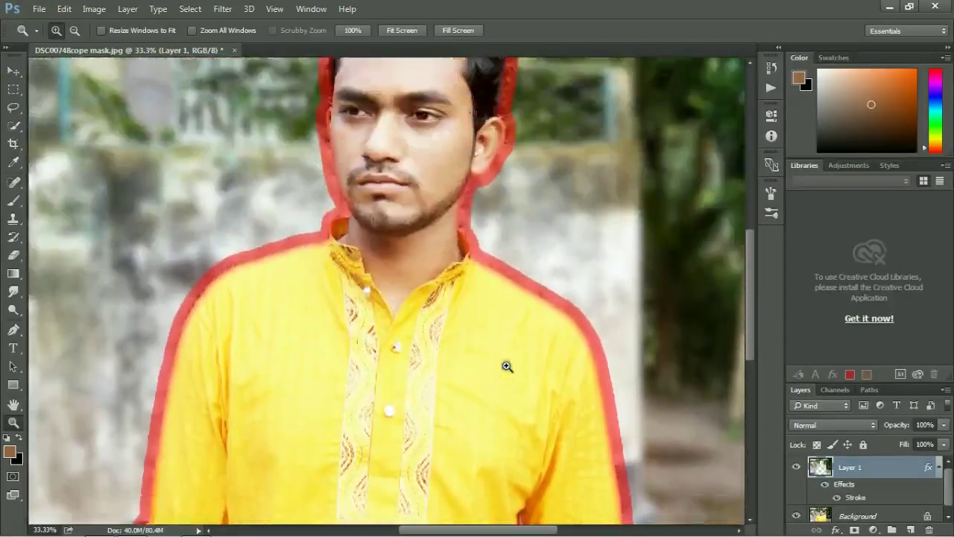
scroll(483, 250, up, 1)
scroll(481, 253, up, 1)
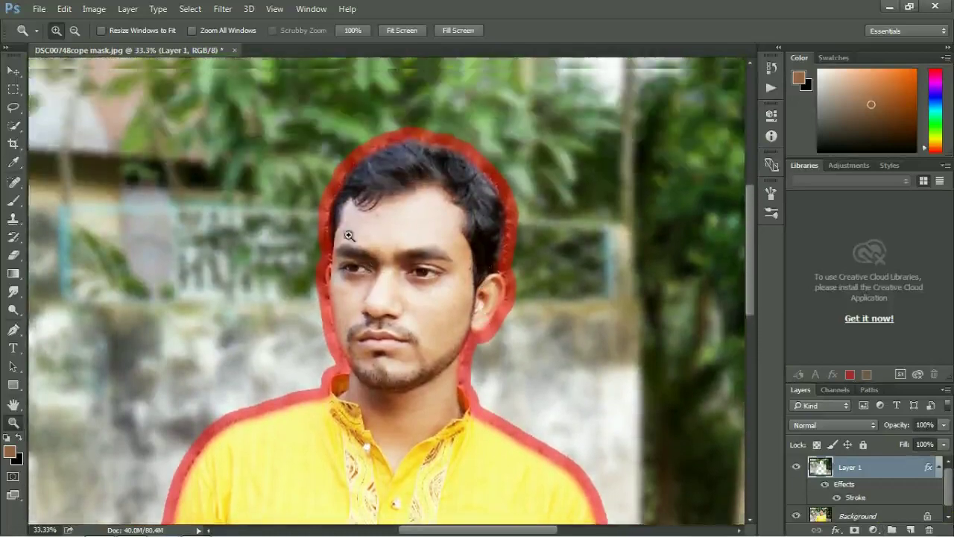
scroll(345, 233, up, 1)
Convert Layer 1 for Smart Filters and zoom out to view the whole image.
click(231, 14)
click(223, 40)
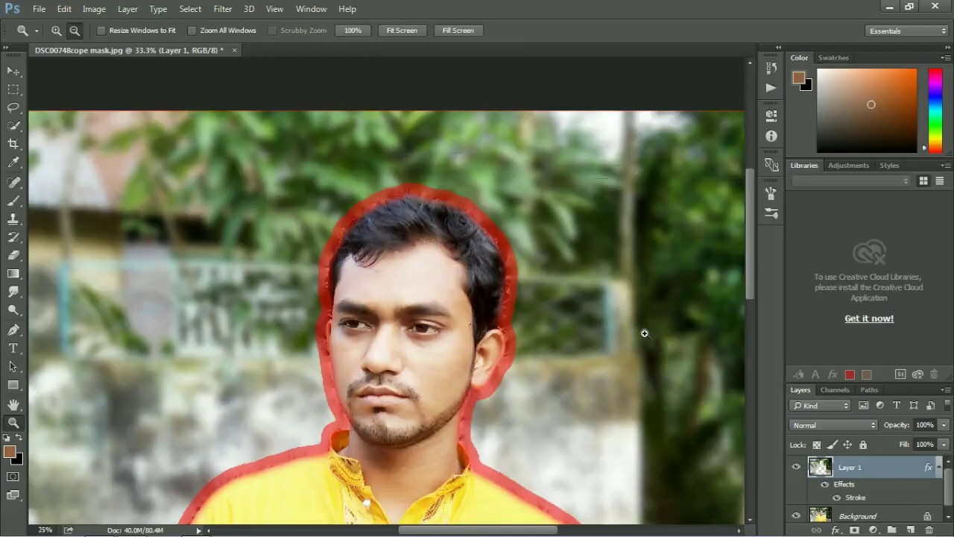
alt+click(644, 333)
click(14, 71)
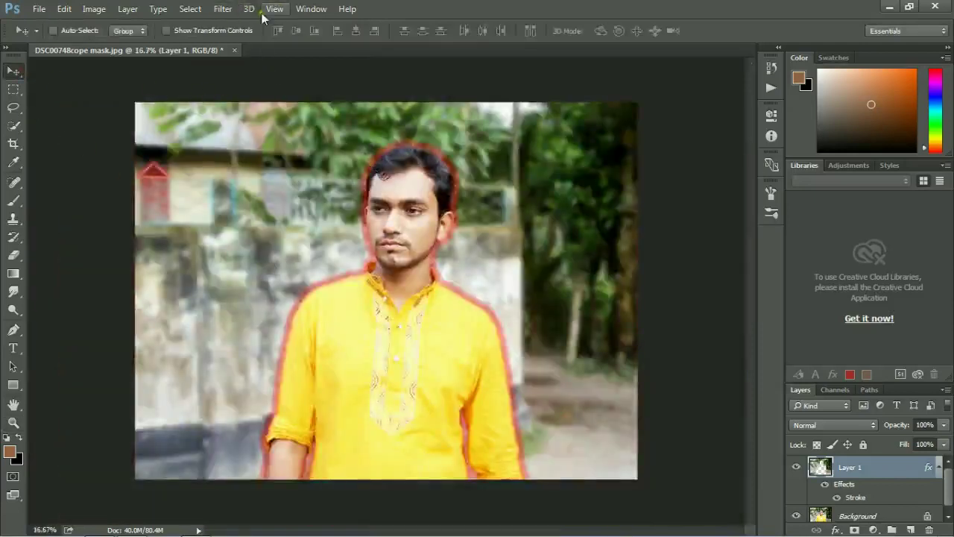
Add a 113%-brightness Lens Flare centred at the upper left beside the man's head.
click(223, 9)
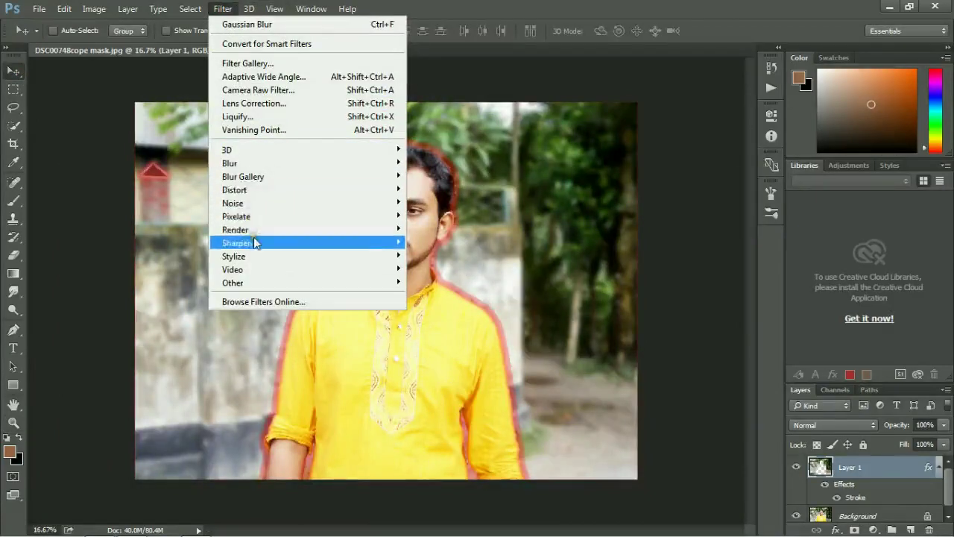
mouse_move(236, 229)
click(147, 314)
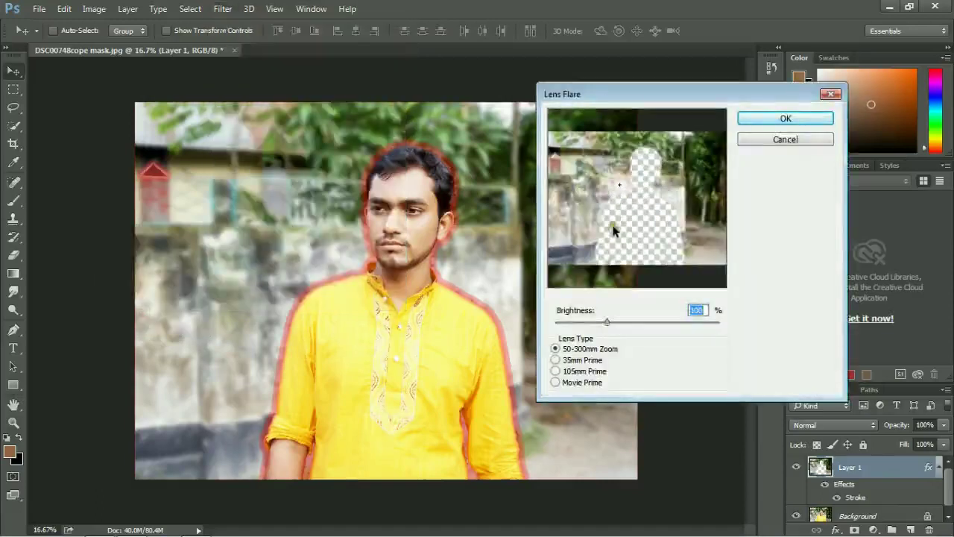
drag(609, 322, 615, 340)
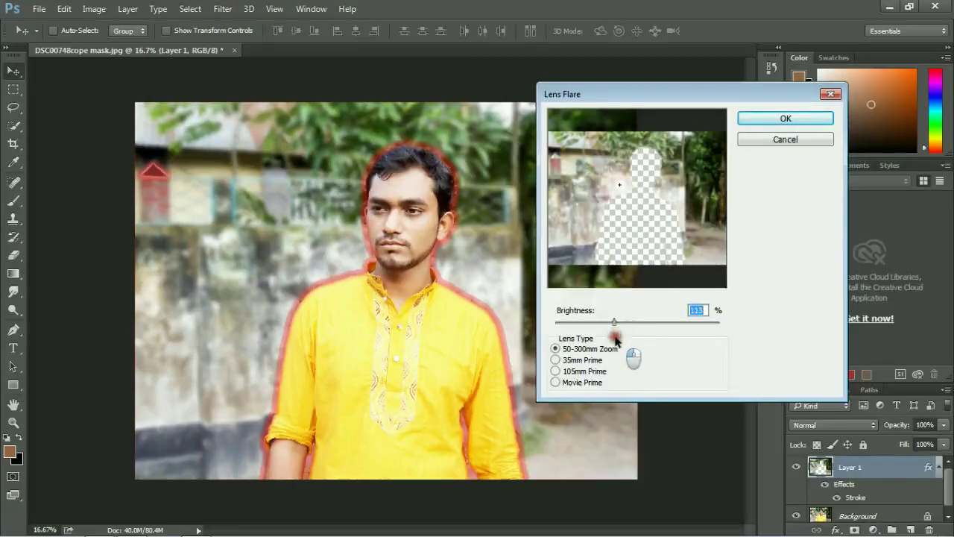
mouse_move(619, 184)
mouse_down()
mouse_move(579, 149)
mouse_move(607, 148)
mouse_up()
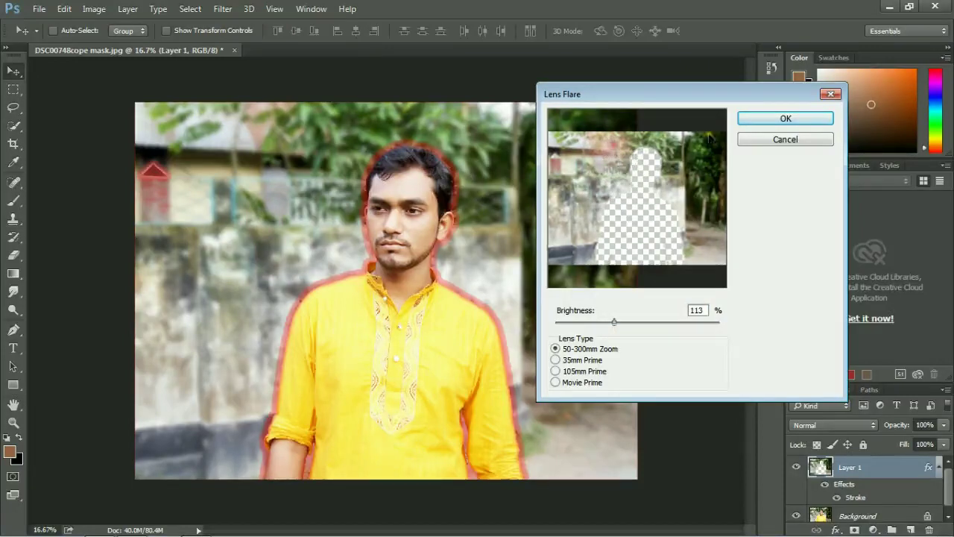
click(771, 118)
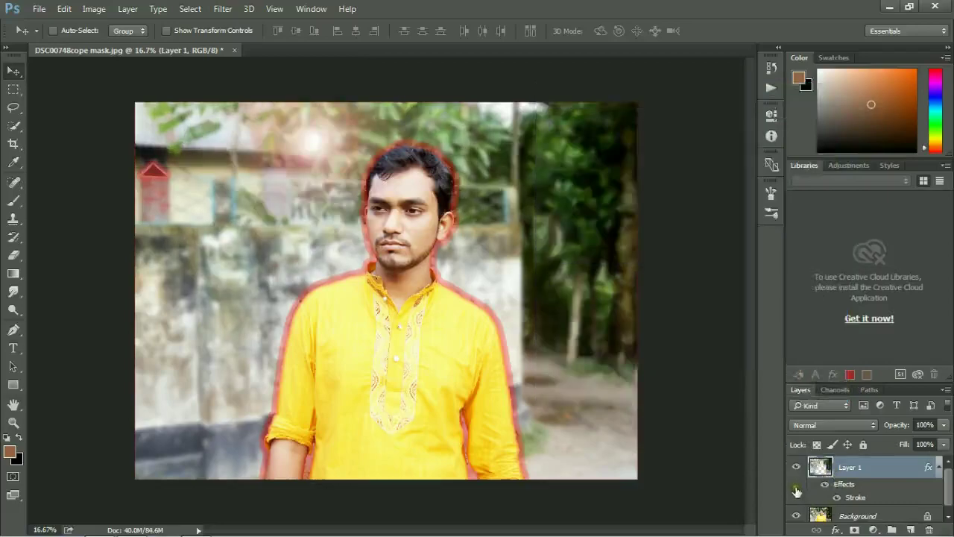